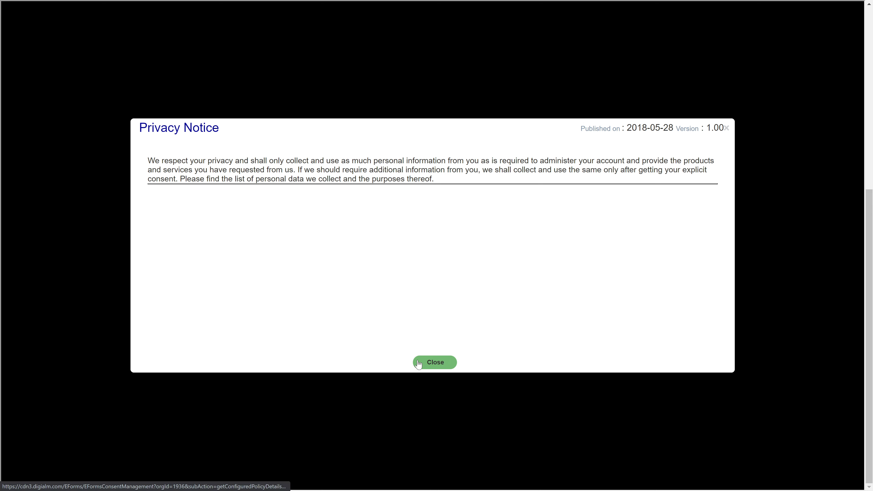
Close the privacy notice and enlarge the registration form page to 150%.
left_click(424, 366)
scroll(323, 365, "up", 1)
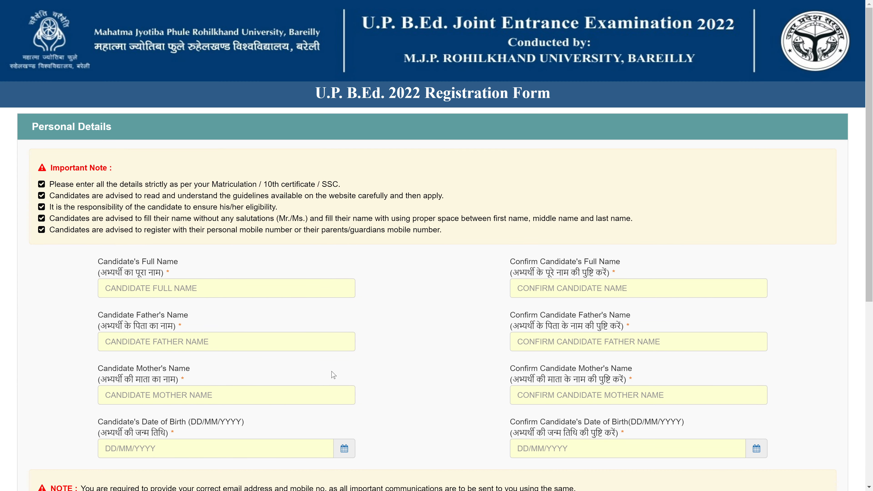
key("ctrl+plus")
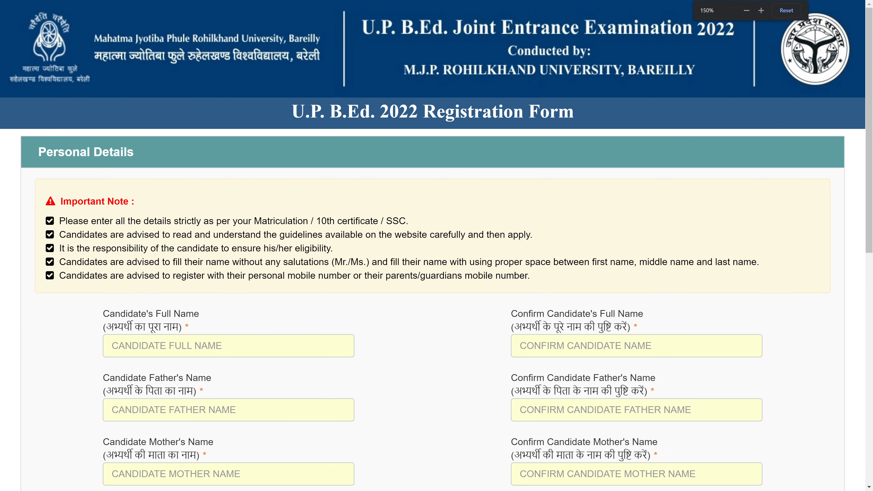
Examine the required candidate, father's and mother's name fields and their confirmation fields, dismissing the alerts about empty entries.
scroll(291, 324, "down", 3)
left_click(256, 226)
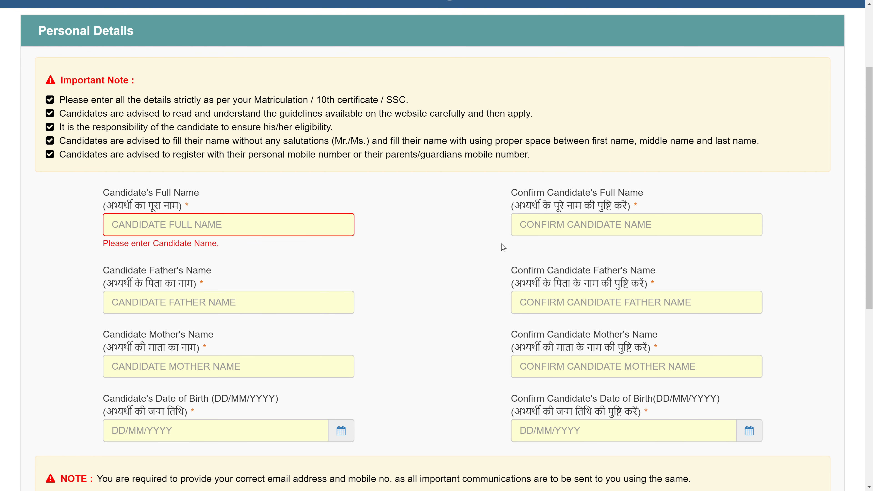
key("Tab")
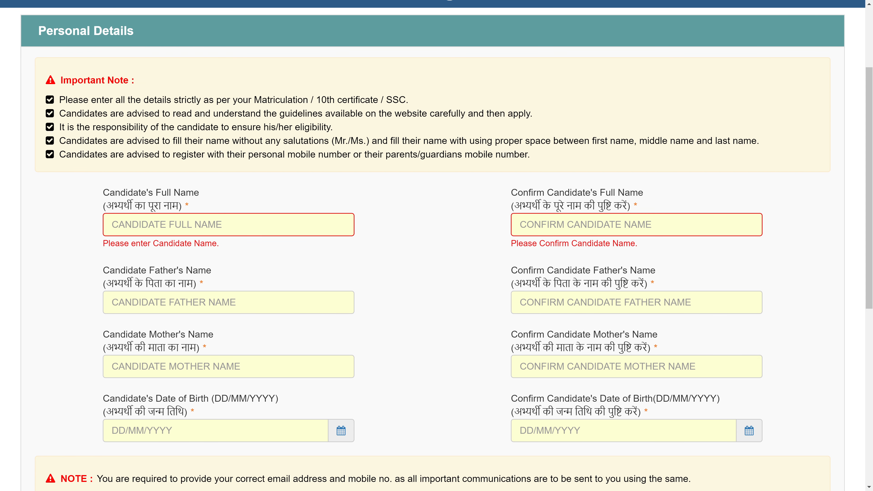
left_click(250, 311)
left_click(433, 275)
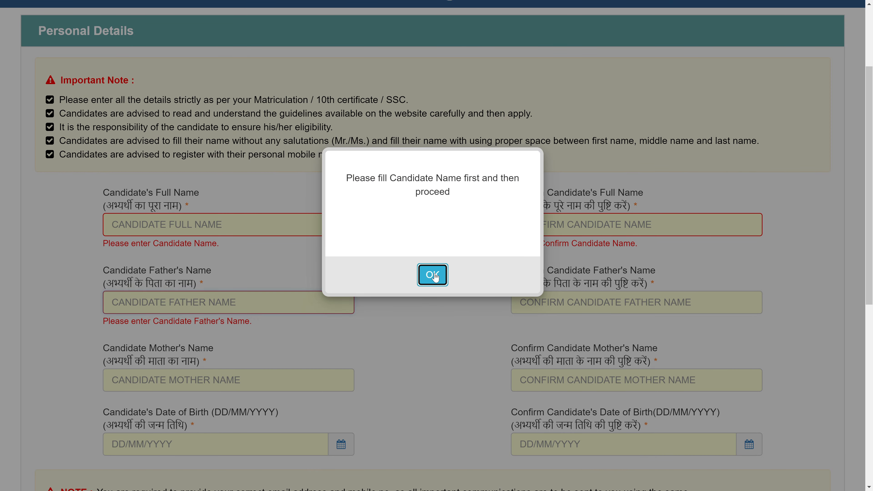
scroll(413, 292, "down", 3)
key("Tab")
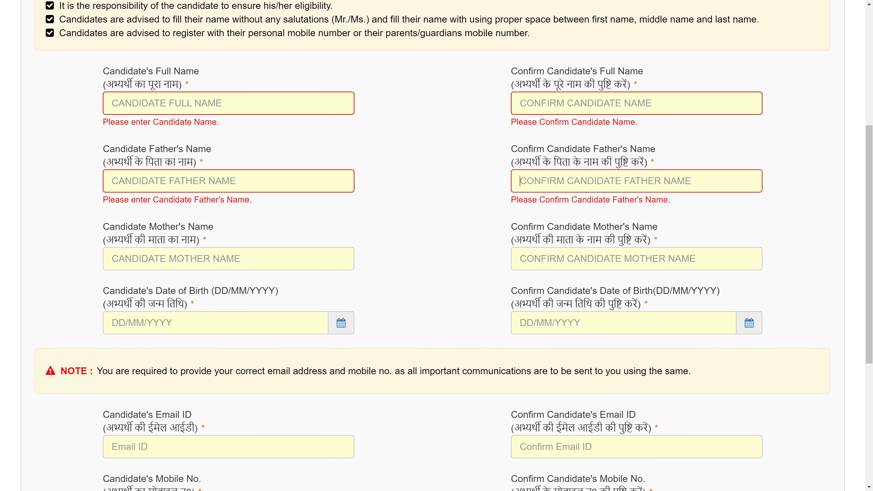
scroll(343, 141, "down", 5)
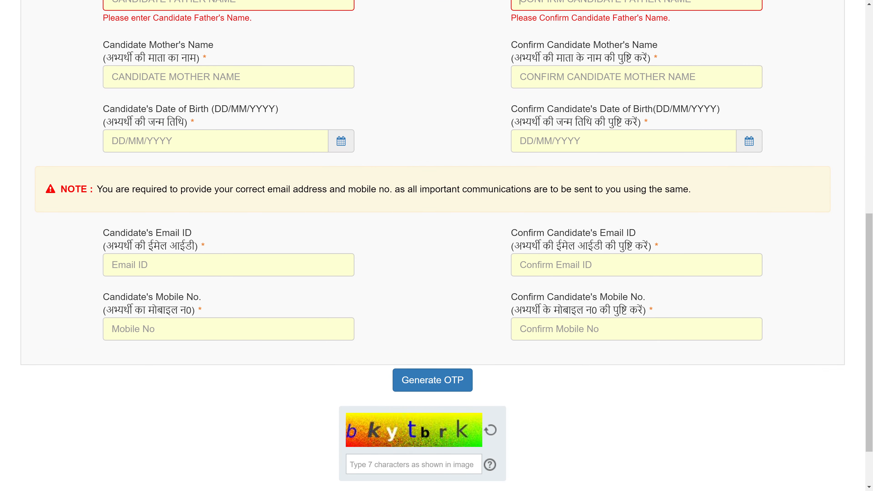
key("Tab")
left_click(431, 274)
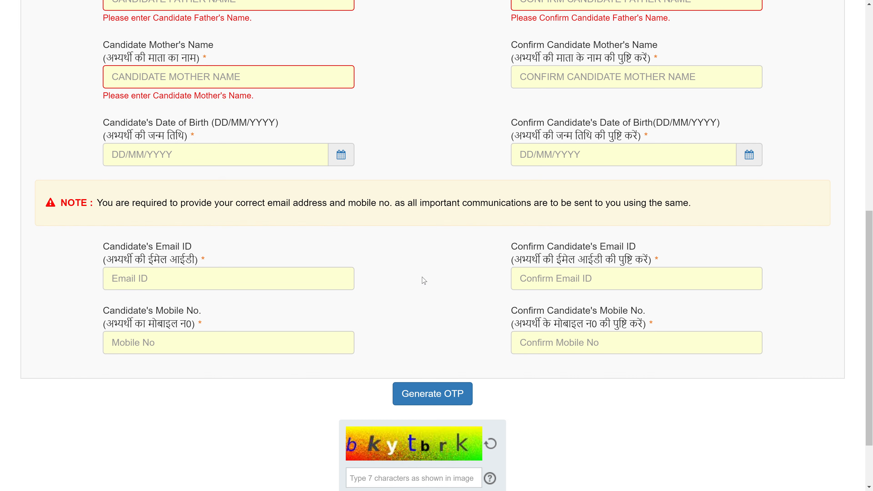
Review the date of birth, e-mail, mobile number, OTP and captcha fields of the registration form.
scroll(364, 256, "up", 2)
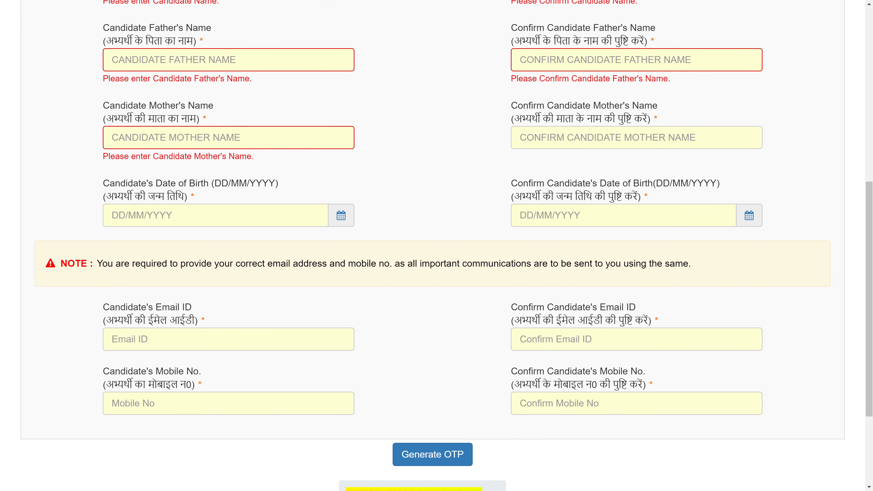
scroll(528, 199, "down", 2)
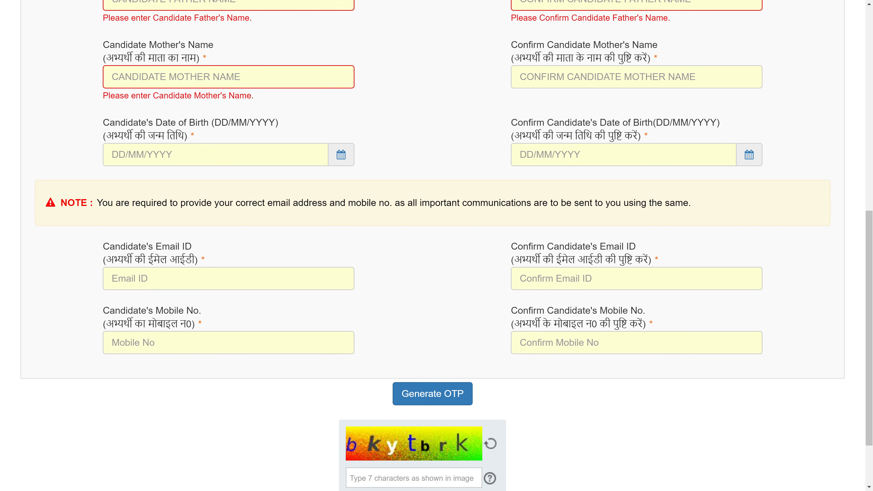
scroll(290, 208, "up", 5)
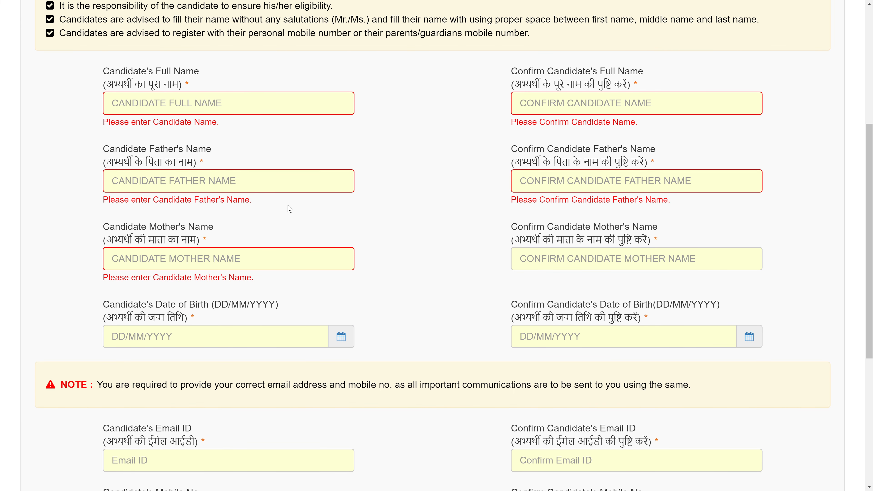
scroll(290, 209, "down", 5)
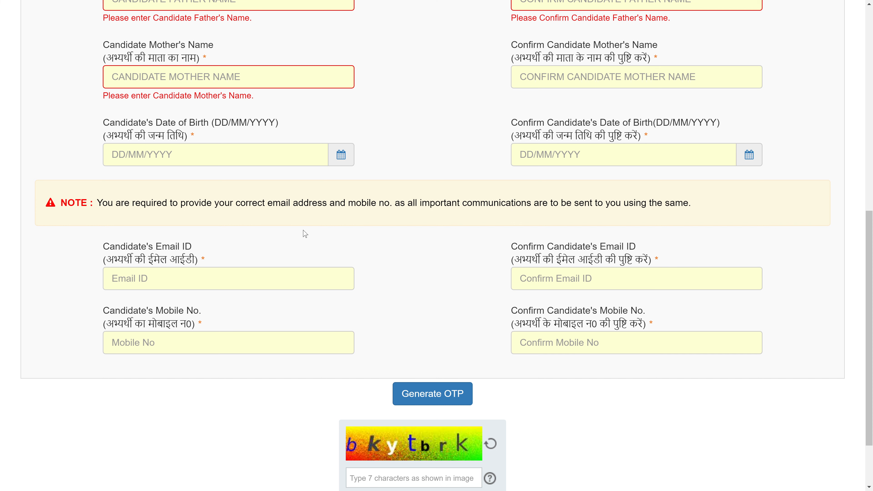
scroll(305, 234, "up", 8)
scroll(324, 285, "down", 10)
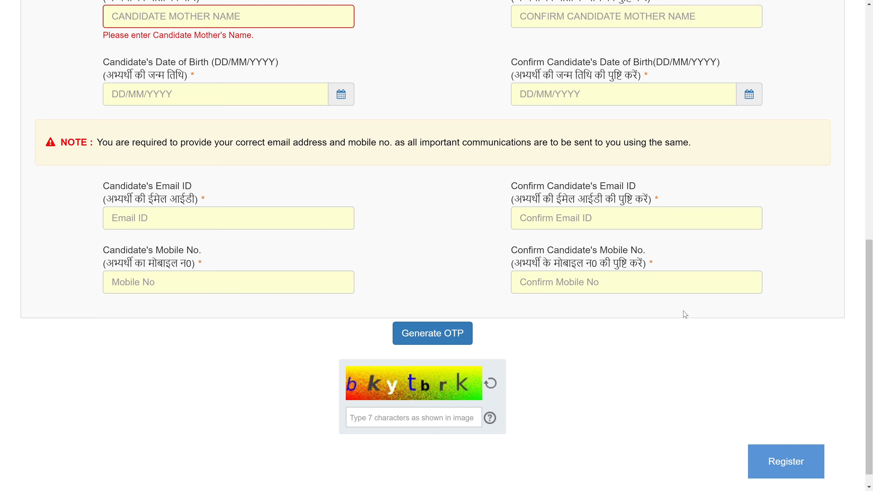
left_click(208, 222)
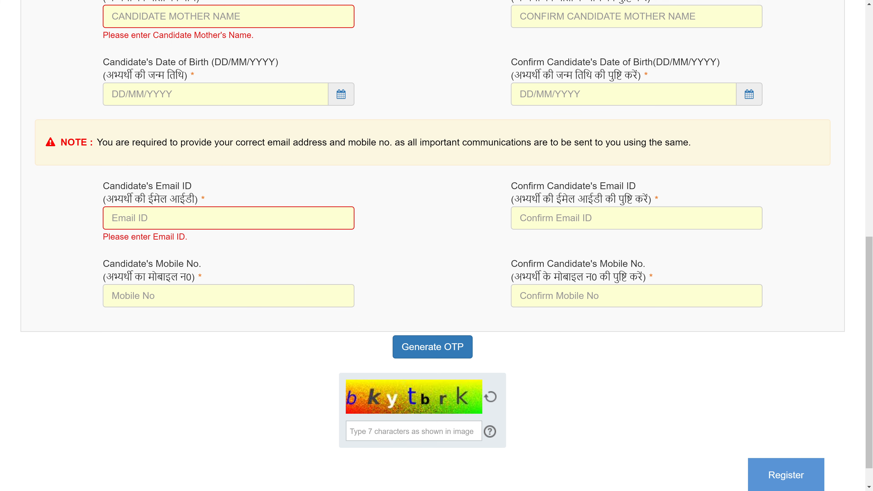
scroll(433, 369, "down", 2)
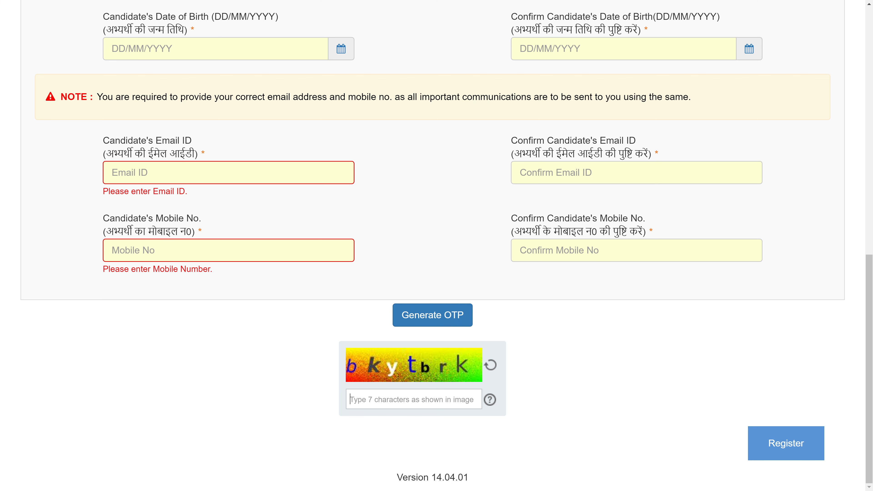
scroll(575, 406, "up", 5)
scroll(575, 405, "down", 5)
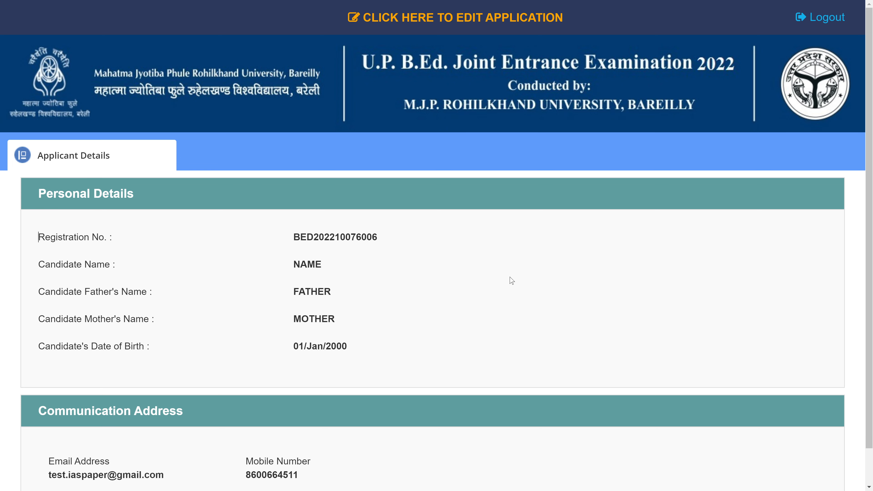
Review the registered applicant's personal details and communication address at different page zoom levels.
scroll(380, 372, "down", 2)
scroll(391, 374, "up", 2)
key("ctrl+plus")
key("ctrl+plus")
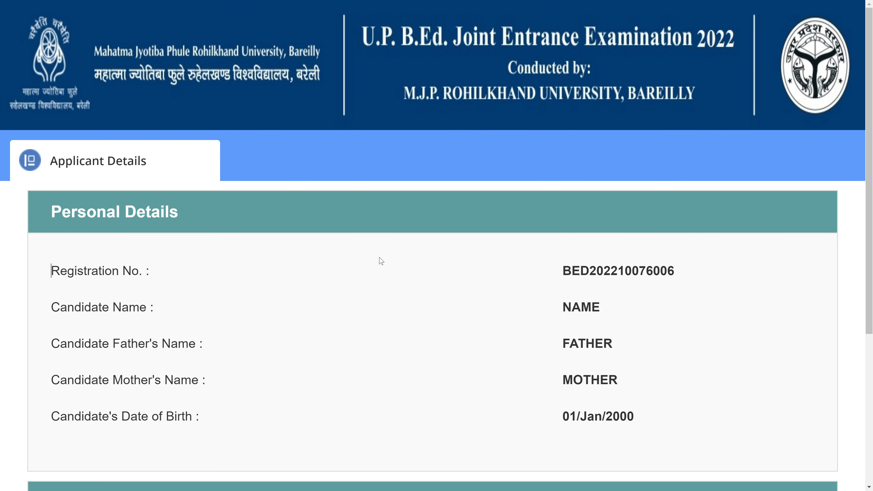
scroll(380, 259, "down", 1)
key("ctrl+minus")
key("ctrl+minus")
key("ctrl+minus")
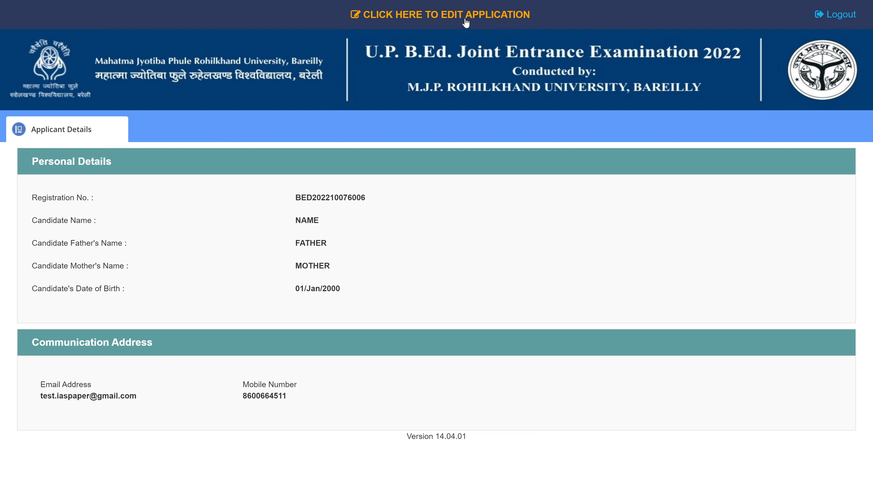
Open the application for editing and look over its personal details, address and document upload sections.
left_click(434, 17)
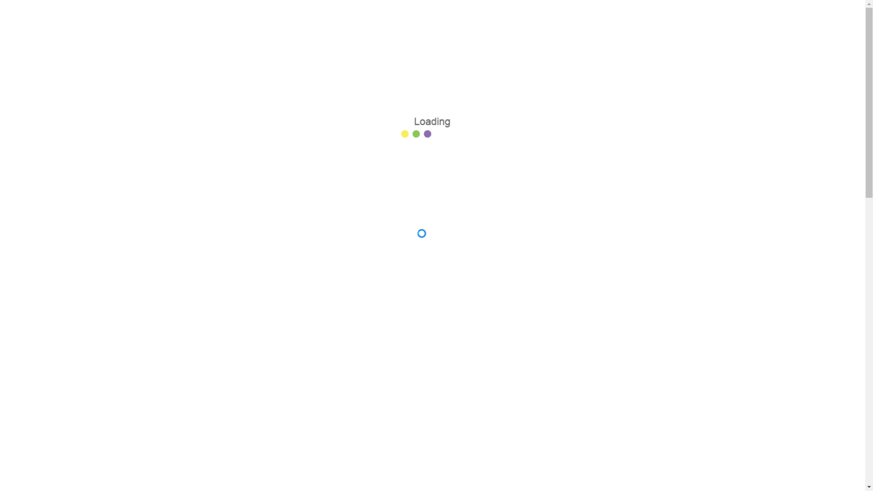
scroll(231, 310, "down", 8)
scroll(231, 302, "down", 10)
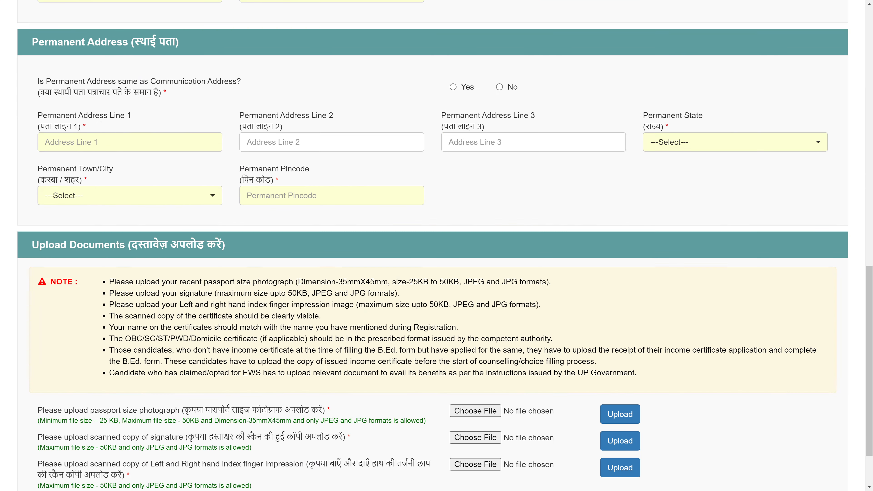
scroll(249, 345, "up", 15)
scroll(249, 345, "up", 2)
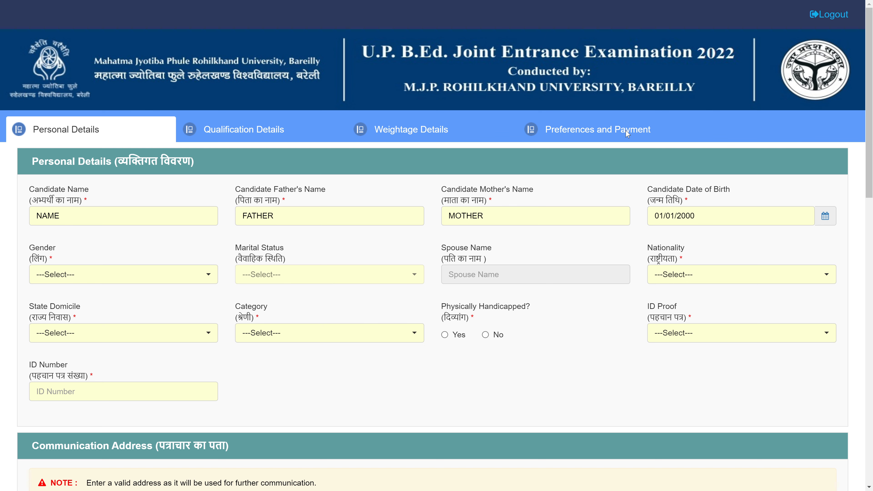
scroll(387, 259, "down", 15)
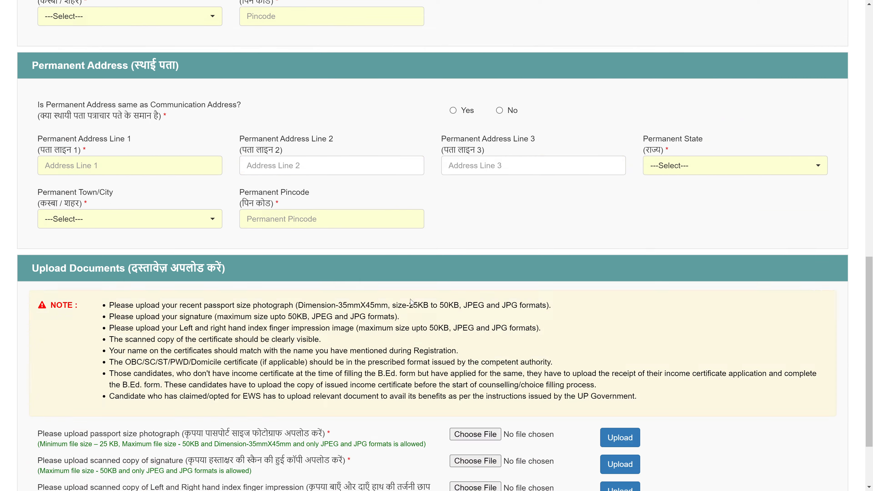
scroll(428, 310, "up", 15)
Enlarge the application page to 150% and check the prefilled parent name and the document upload requirements.
key("F11")
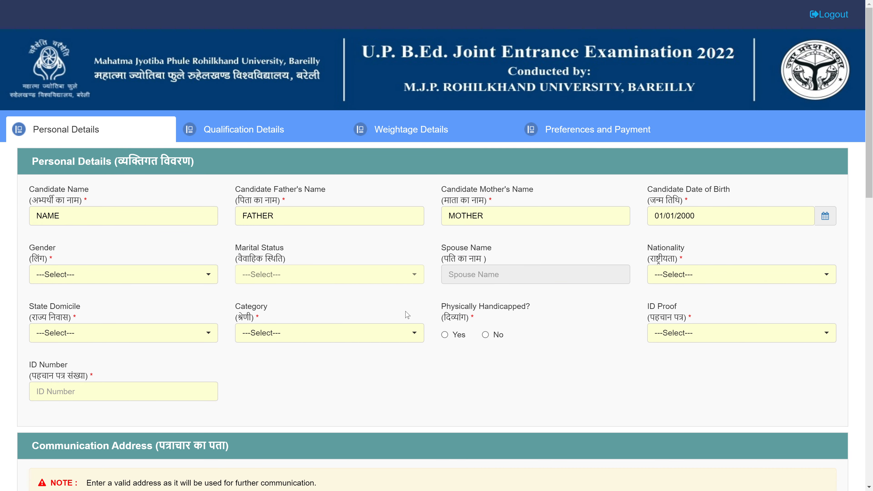
scroll(407, 313, "up", 2)
scroll(407, 315, "down", 1)
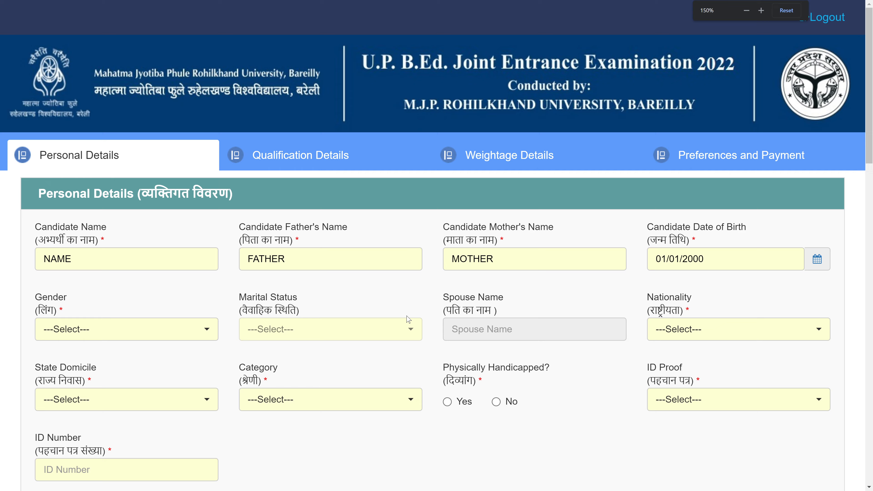
double_click(305, 259)
scroll(327, 255, "down", 15)
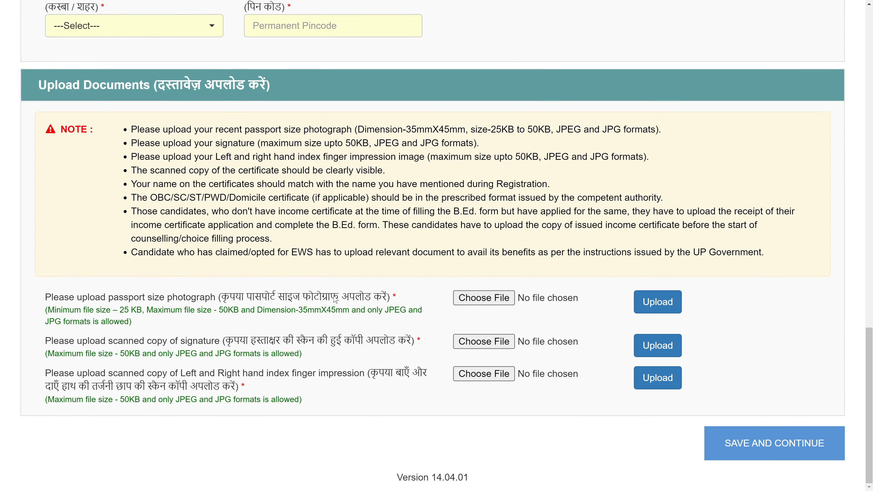
scroll(406, 400, "up", 20)
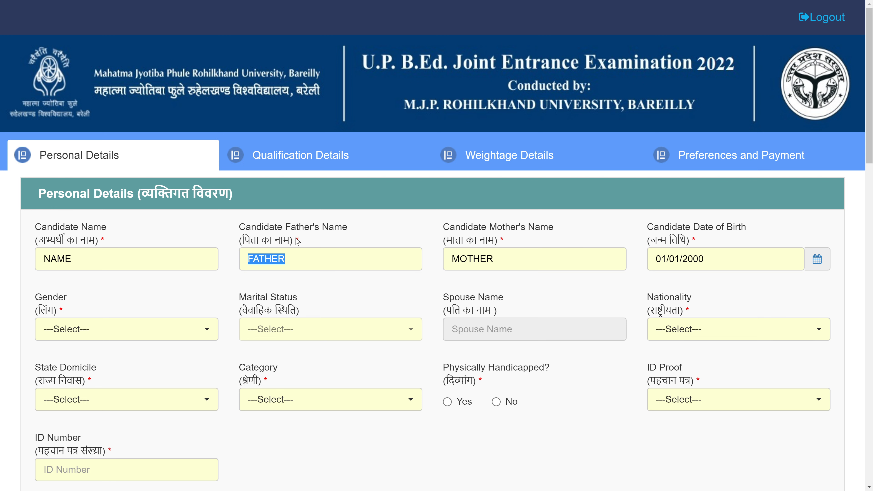
left_click(372, 243)
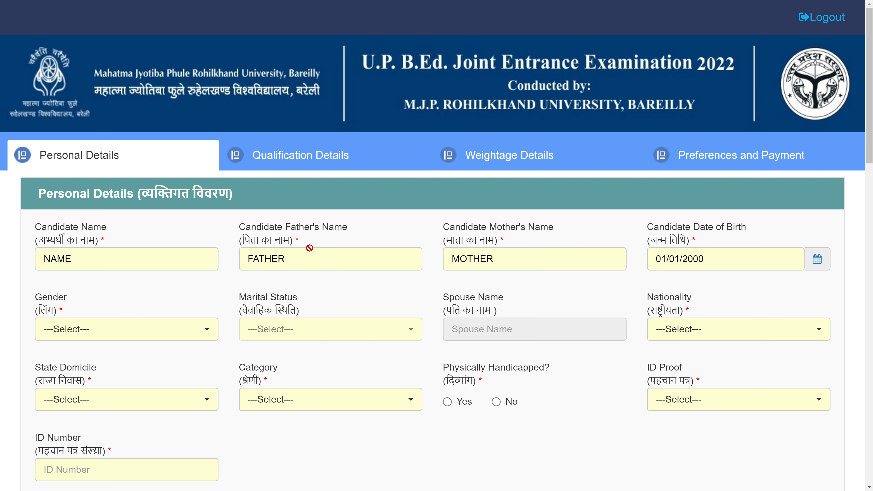
Set the candidate's nationality to Indian in the personal details.
scroll(445, 261, "down", 3)
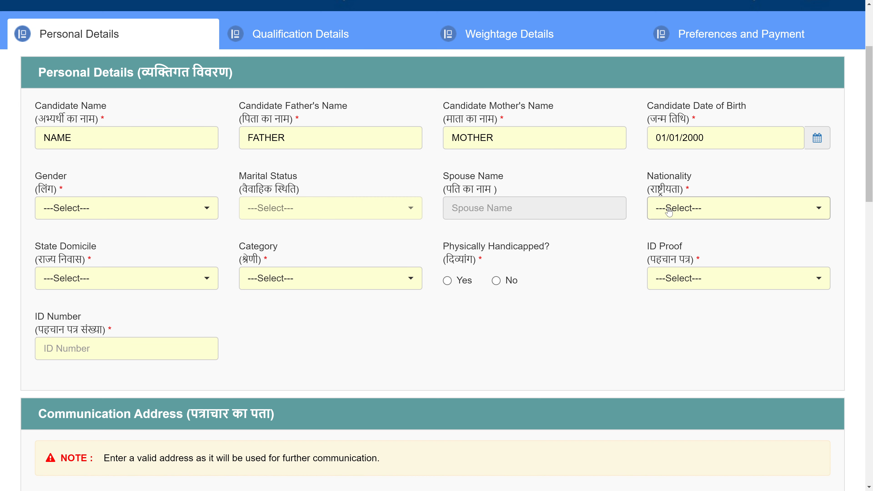
left_click(668, 212)
left_click(592, 203)
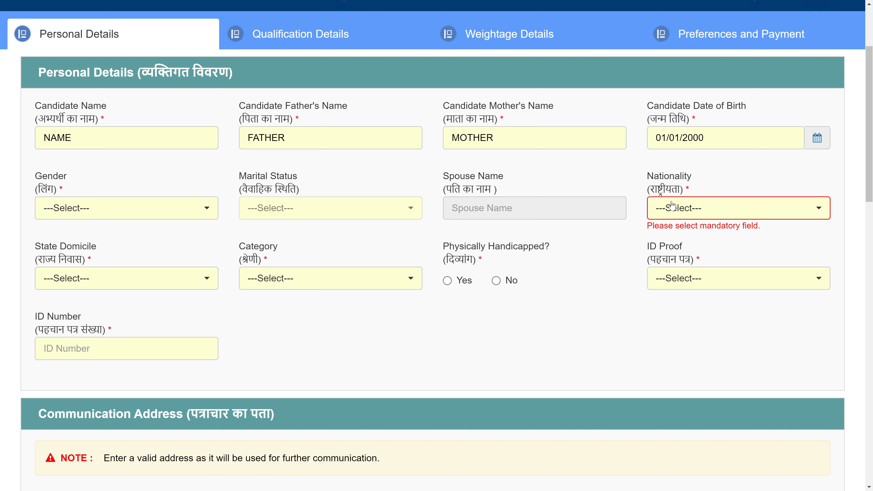
double_click(657, 179)
left_click(660, 181)
double_click(660, 181)
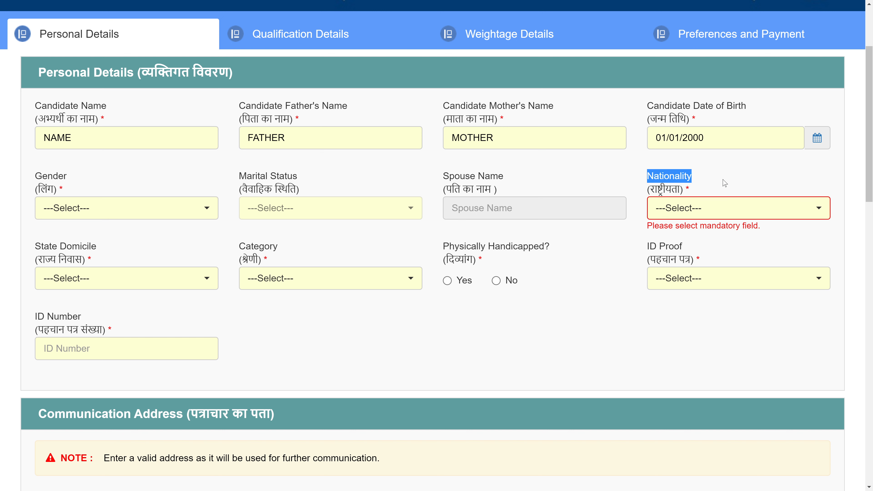
left_click(696, 203)
left_click(685, 262)
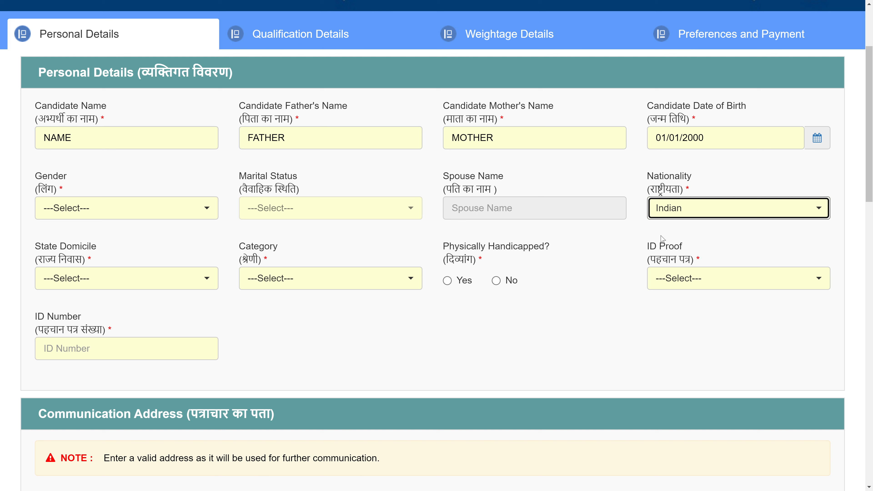
left_click(681, 180)
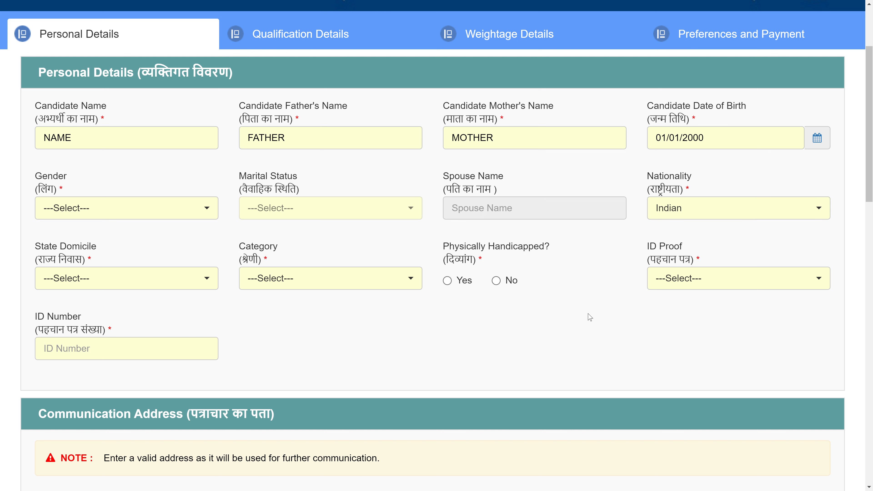
Set the candidate's category to General and the state domicile to UP.
left_click(273, 285)
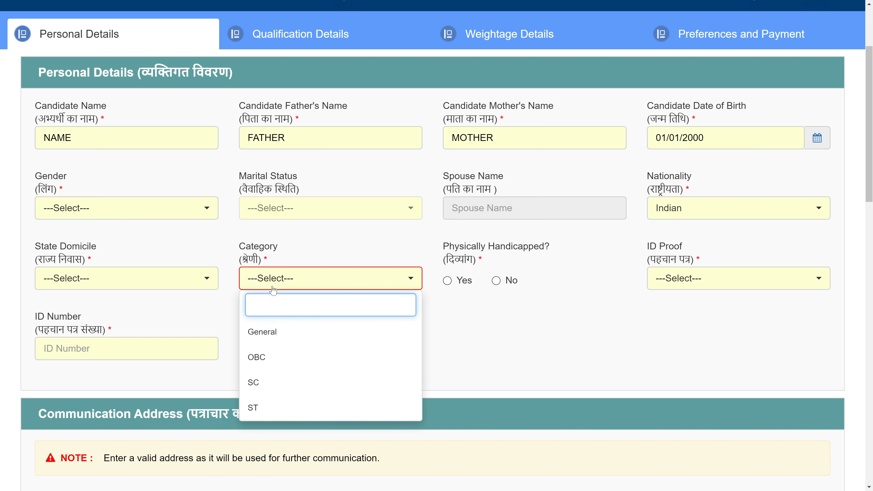
left_click(280, 332)
left_click(109, 277)
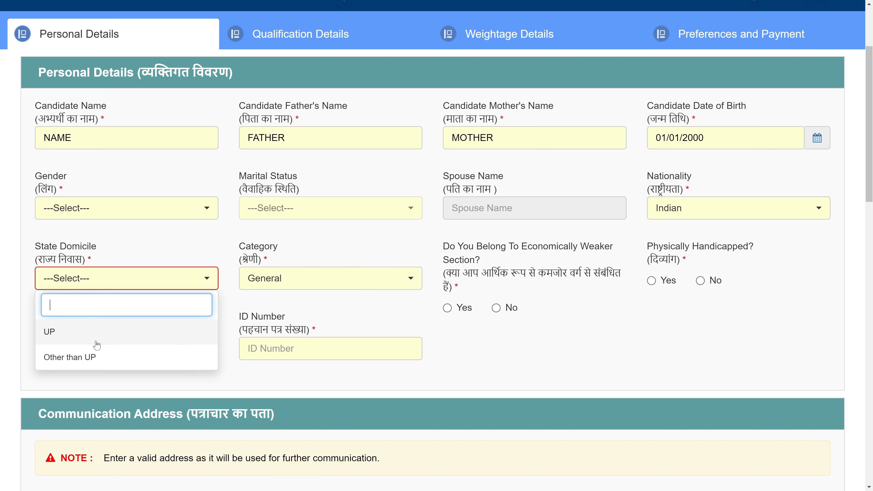
left_click(74, 338)
left_click(89, 288)
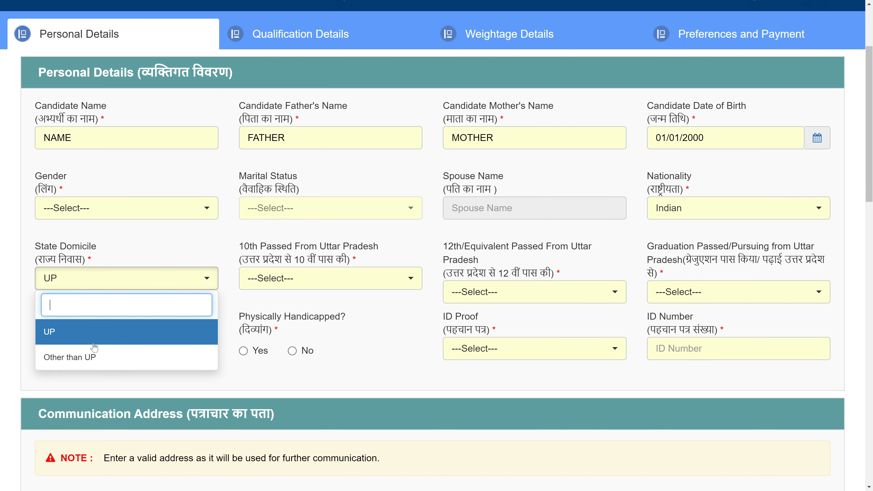
left_click(71, 332)
Set the candidate's gender to Male and the marital status to Unmarried.
scroll(111, 236, "up", 3)
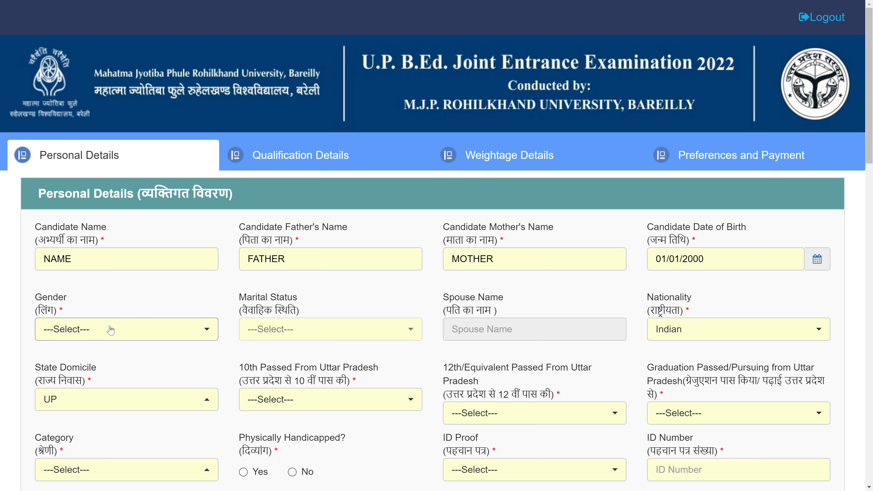
left_click(97, 337)
left_click(95, 377)
left_click(241, 338)
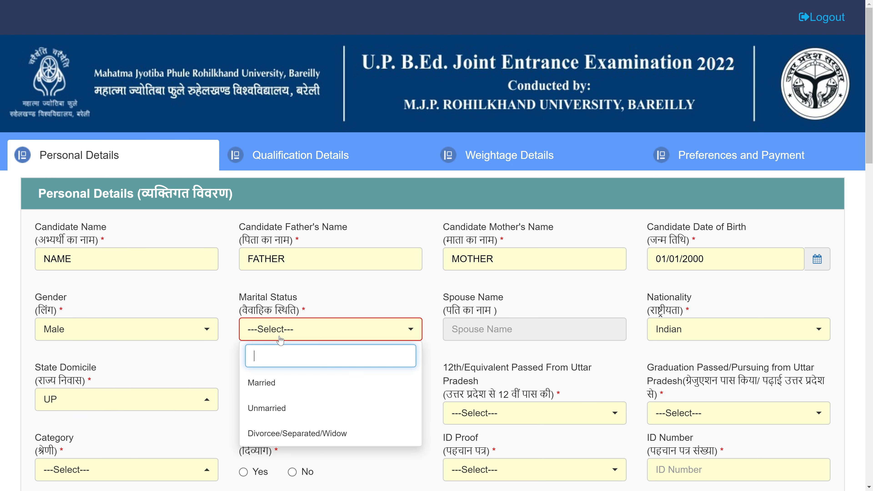
left_click(276, 410)
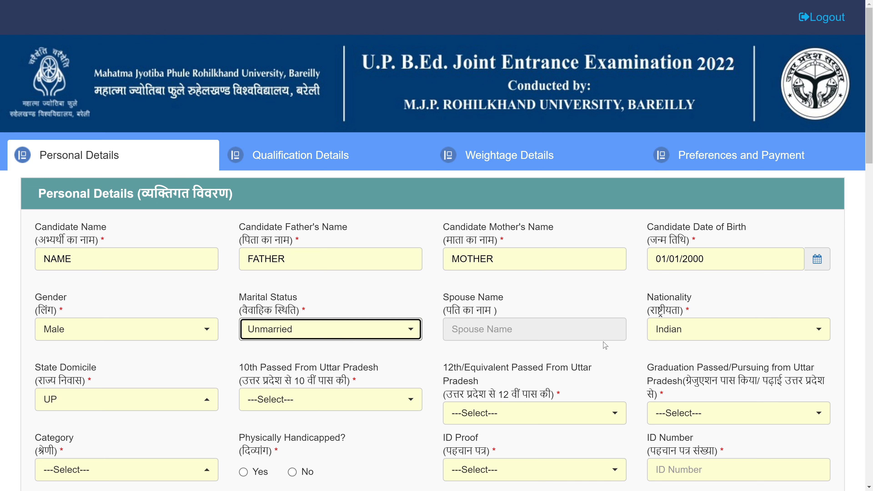
Answer Yes to having passed 12th/Equivalent from Uttar Pradesh.
scroll(561, 333, "down", 5)
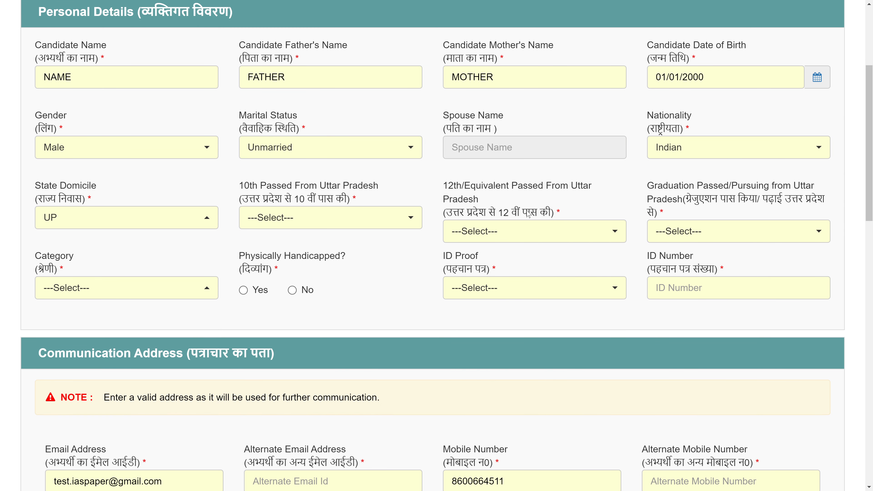
left_click(487, 231)
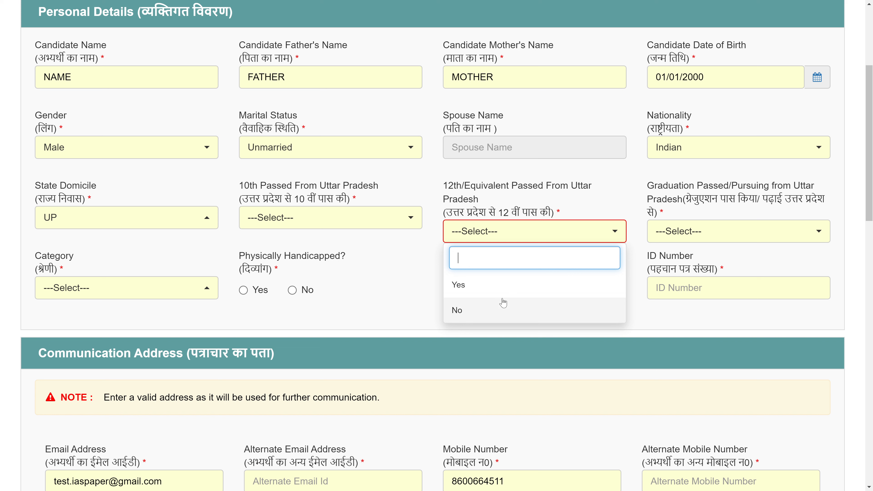
left_click(503, 310)
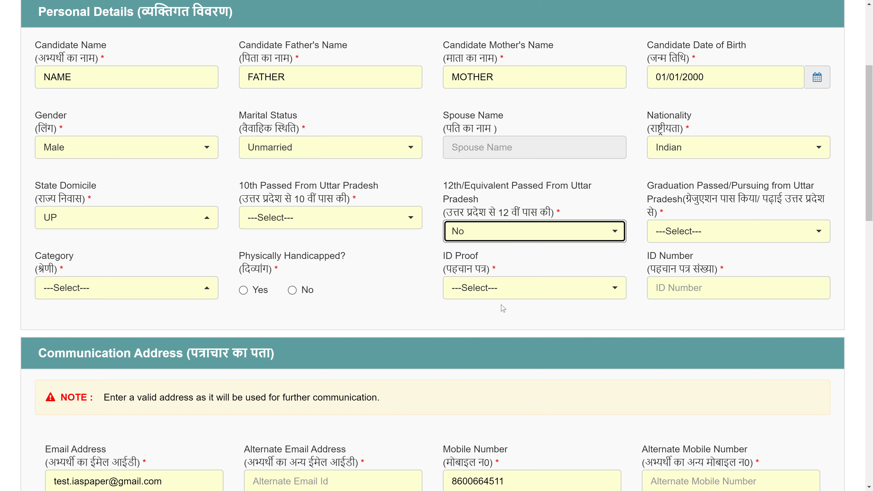
left_click(511, 231)
left_click(486, 285)
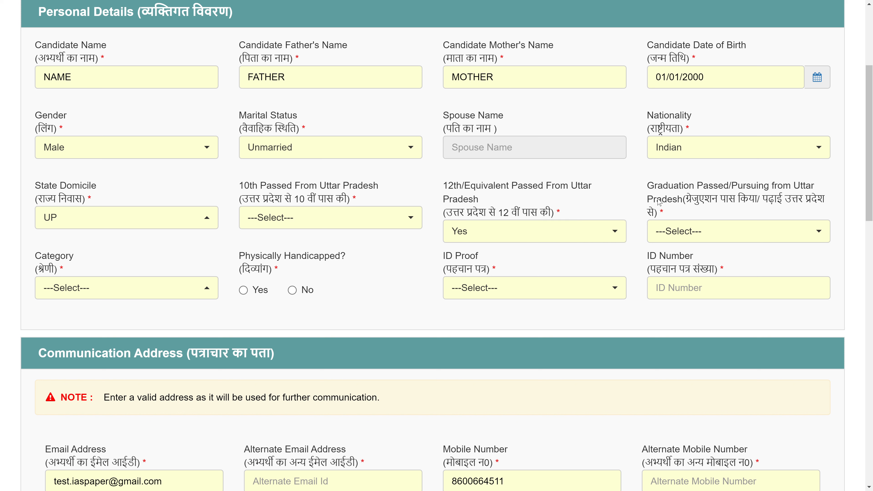
Answer Yes to having passed or pursuing graduation from Uttar Pradesh.
left_click_drag(647, 186, 771, 201)
left_click(769, 202)
left_click(745, 231)
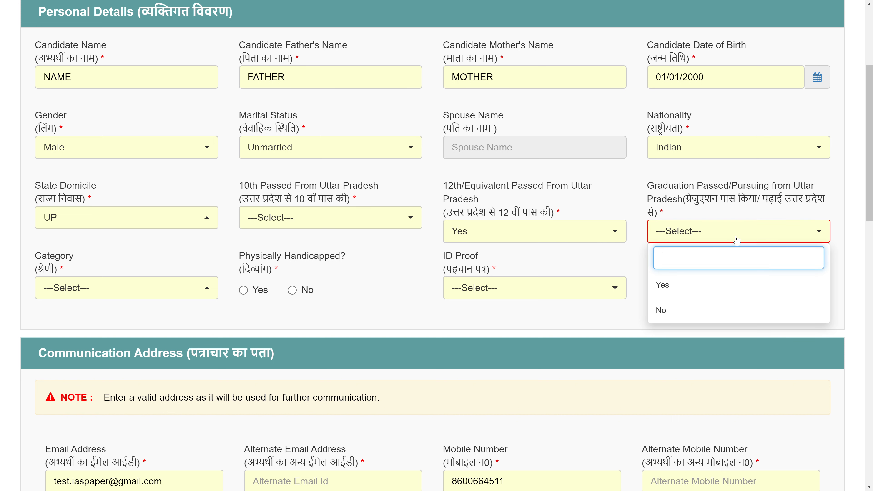
left_click(681, 308)
left_click(680, 231)
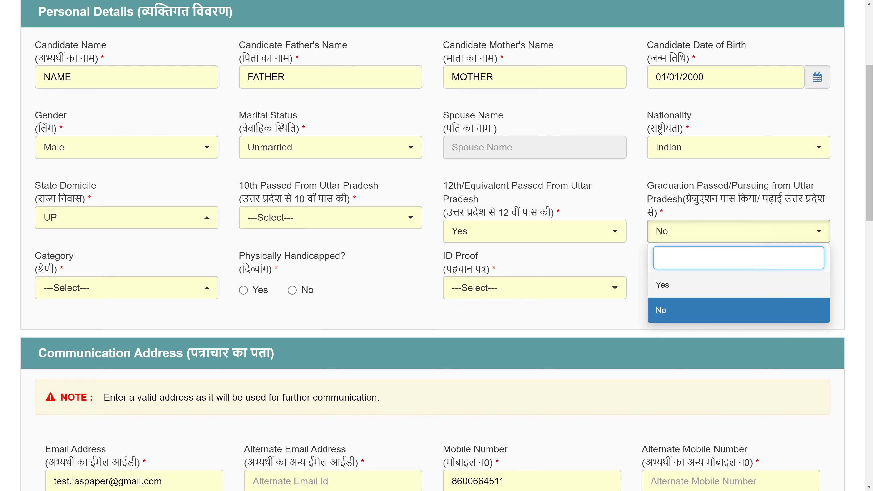
left_click(668, 285)
Set the category to General and answer No to belonging to the Economically Weaker Section.
scroll(398, 336, "down", 3)
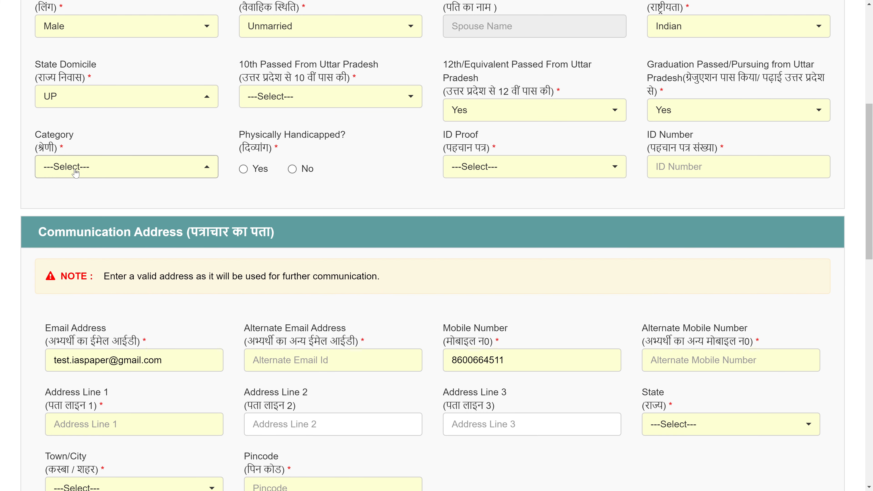
left_click(121, 166)
left_click(45, 222)
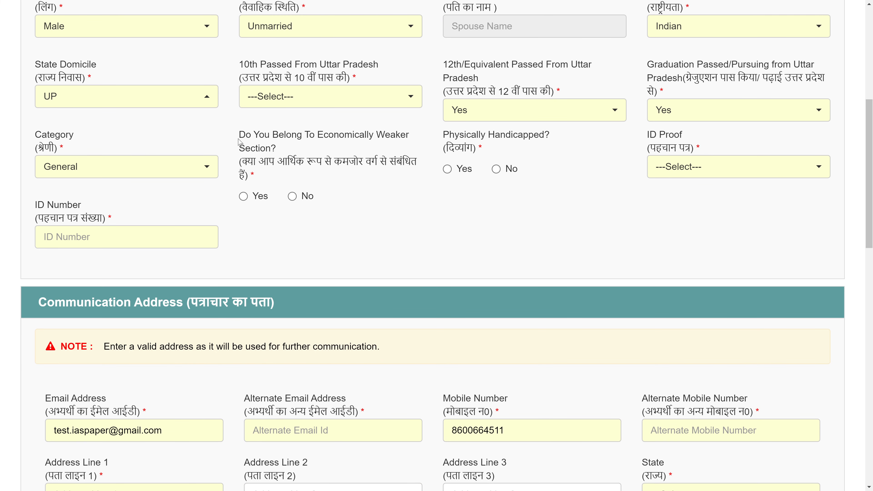
left_click_drag(240, 142, 373, 137)
left_click(360, 162)
left_click(243, 196)
left_click(292, 197)
Answer No to Physically Handicapped and choose Voter Id as the ID proof, moving on to the ID number field.
left_click_drag(452, 136, 582, 139)
left_click(523, 234)
left_click(496, 168)
left_click(683, 172)
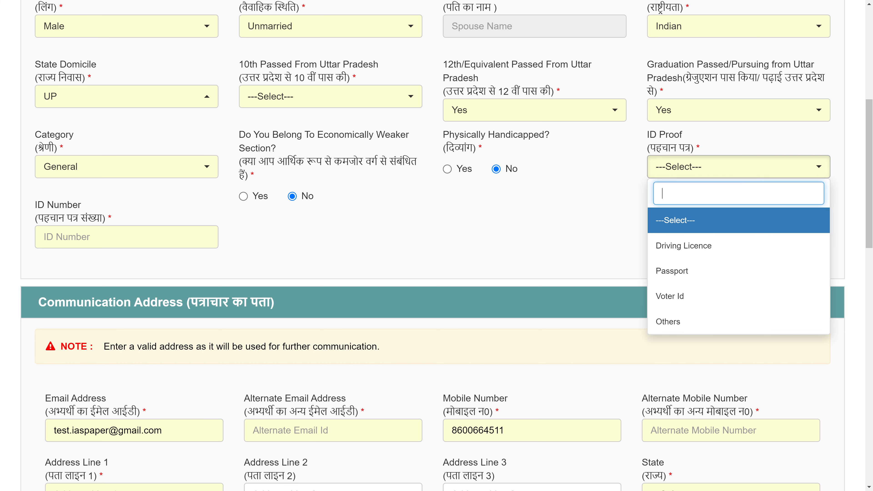
left_click(688, 296)
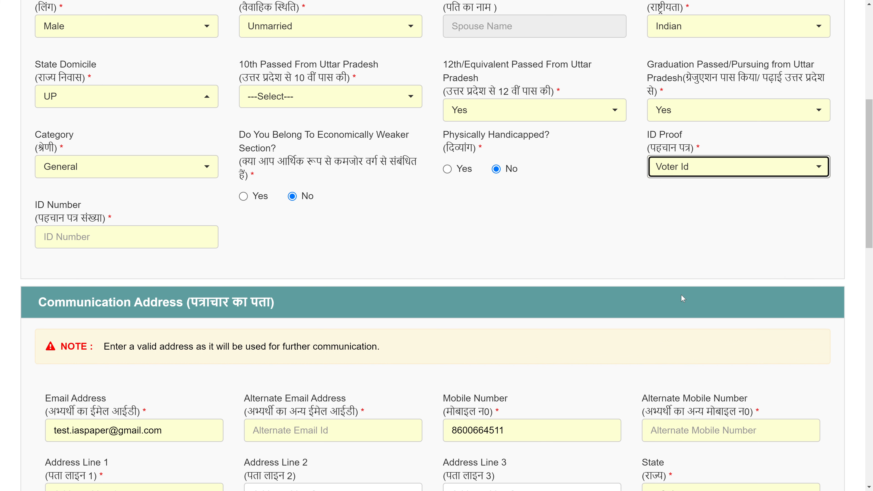
key("Tab")
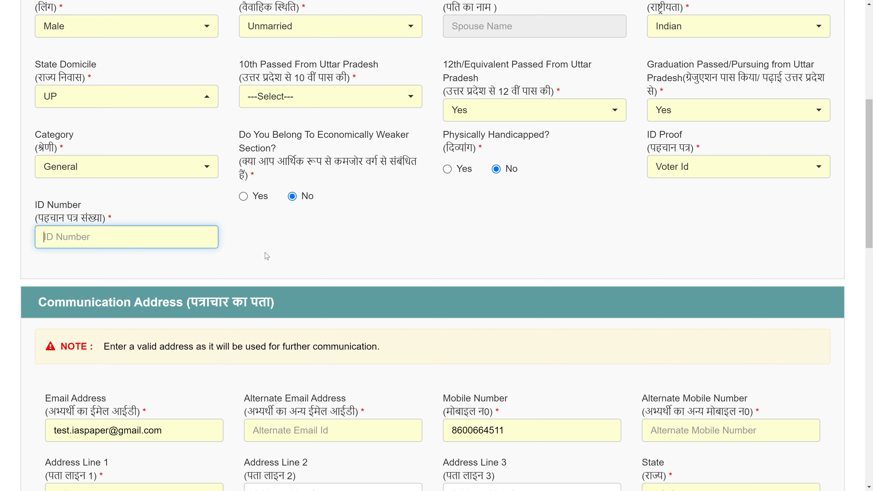
Look over the email, mobile number and address line fields of the communication address section.
scroll(268, 261, "down", 2)
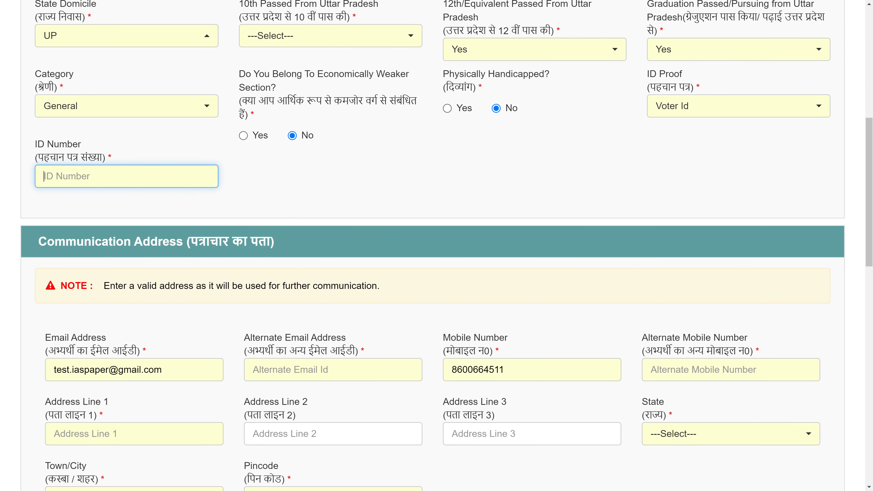
scroll(276, 219, "down", 3)
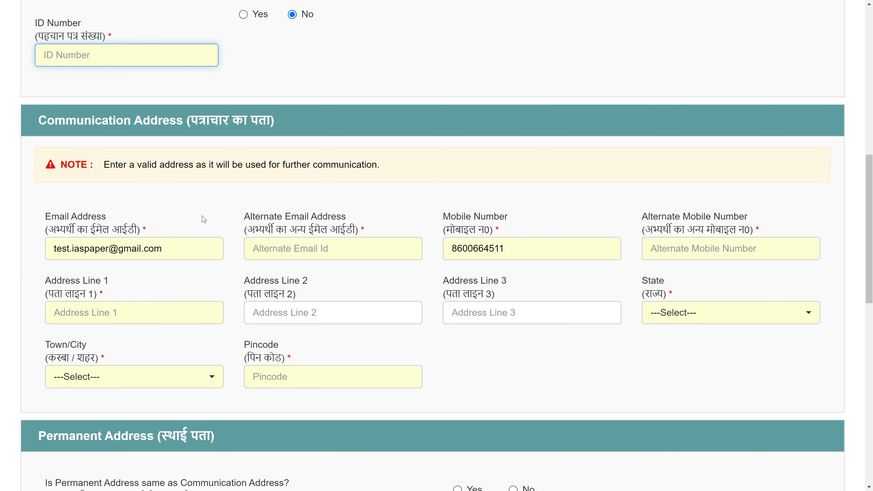
left_click_drag(38, 120, 183, 121)
left_click(201, 147)
scroll(201, 155, "down", 2)
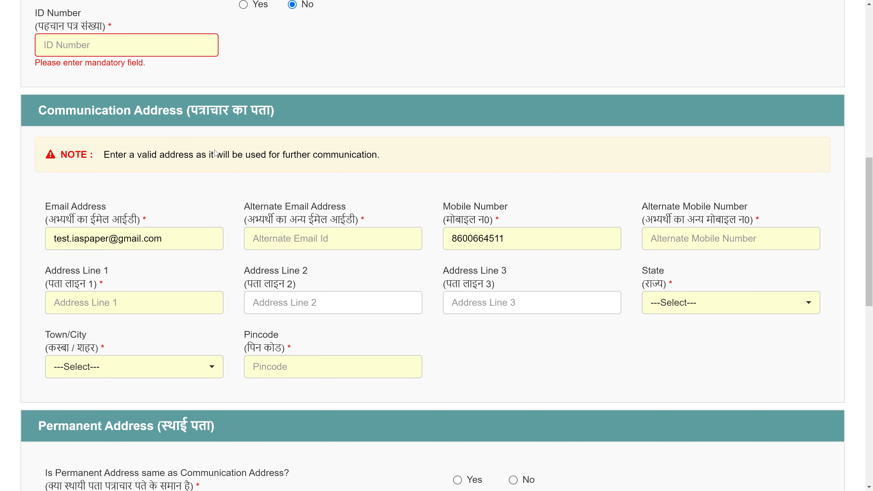
triple_click(88, 100)
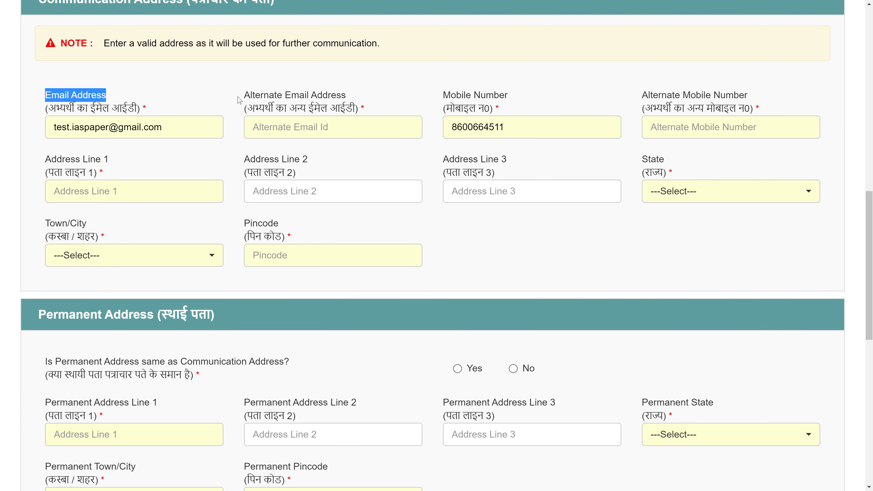
left_click_drag(239, 100, 350, 102)
scroll(373, 102, "down", 1)
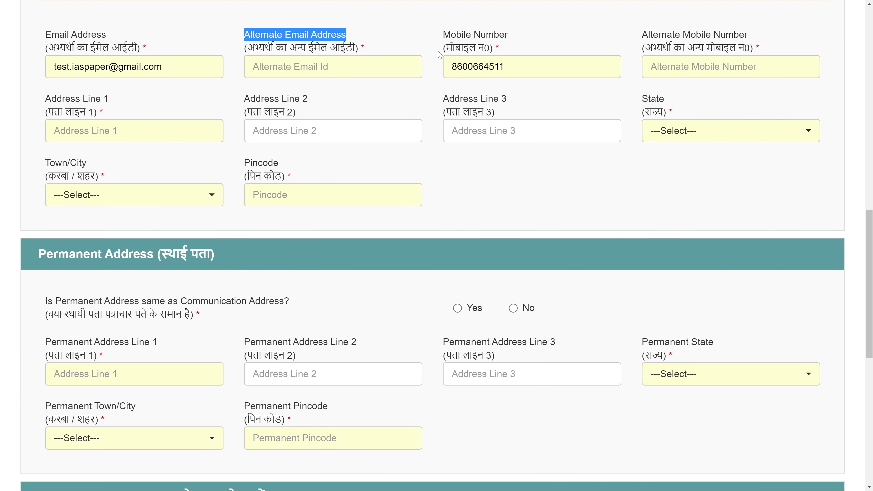
left_click_drag(442, 35, 512, 36)
left_click(544, 39)
scroll(629, 52, "down", 1)
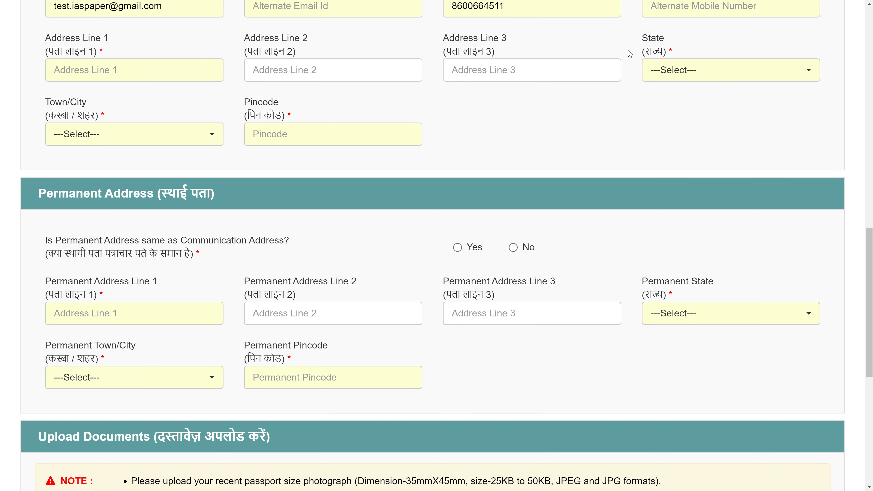
scroll(641, 80, "up", 1)
scroll(420, 116, "down", 1)
left_click_drag(41, 36, 110, 38)
left_click(166, 50)
scroll(166, 53, "down", 1)
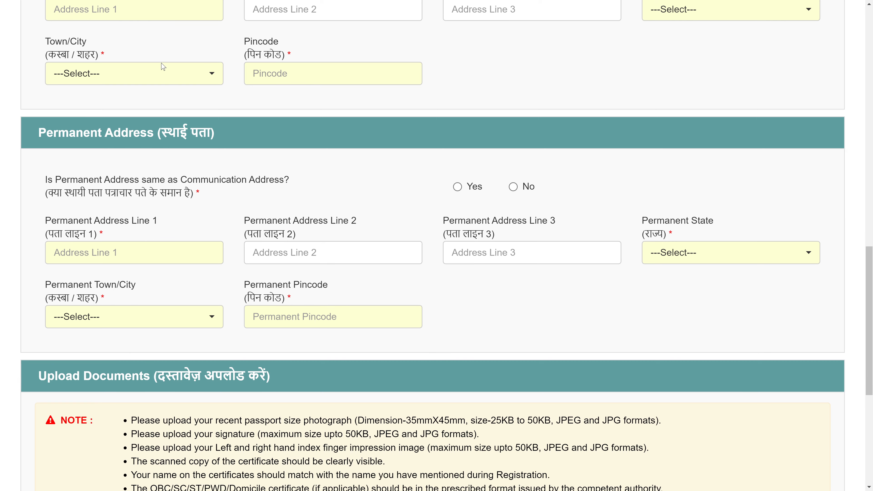
scroll(163, 67, "up", 1)
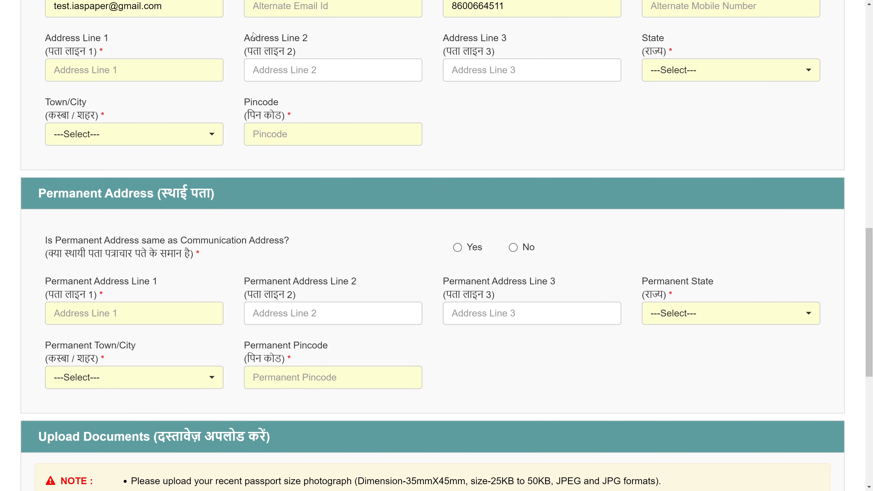
Set the state of the communication address to Uttar Pradesh.
left_click(670, 65)
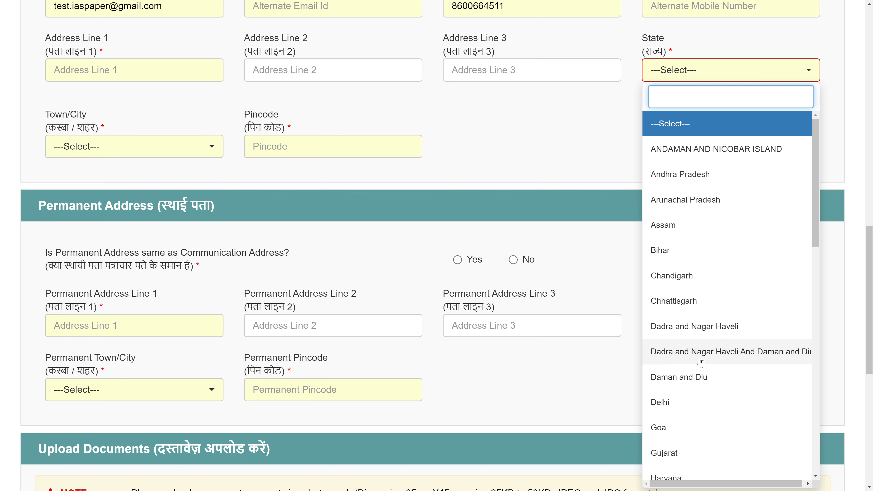
type("t")
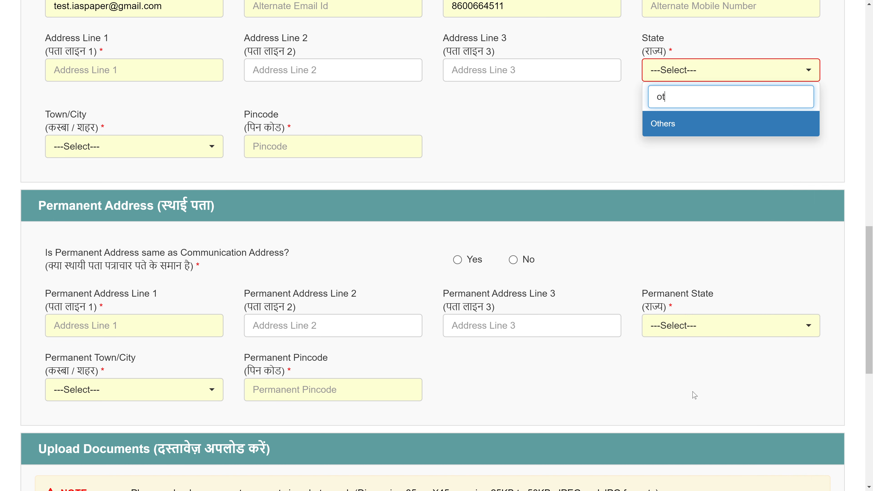
key("BackSpace")
type("p")
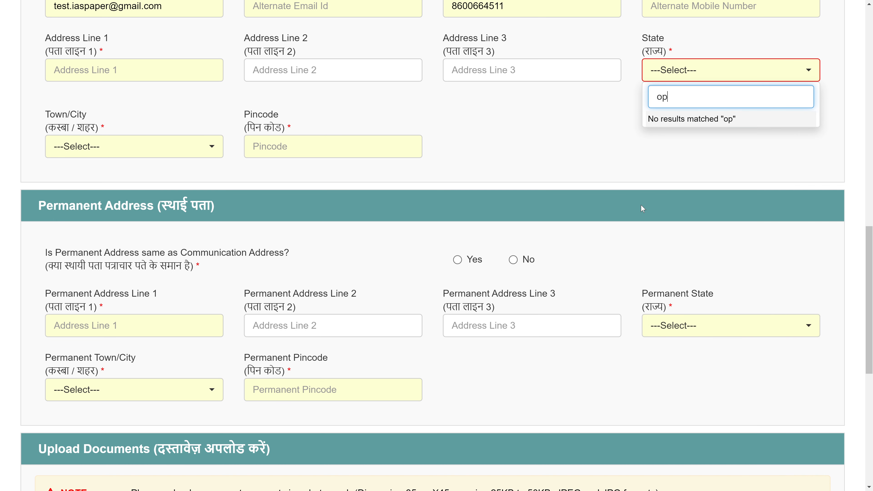
key("BackSpace")
key("BackSpace")
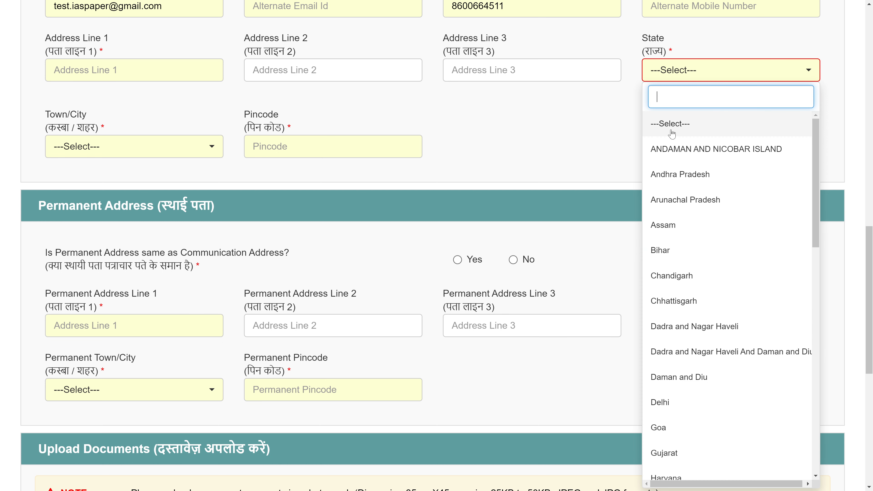
type("up")
key("BackSpace")
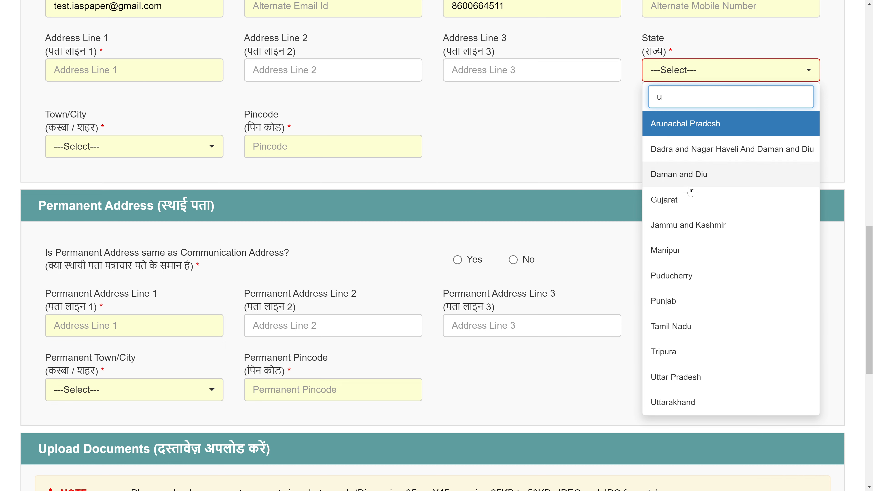
type("t")
left_click(679, 152)
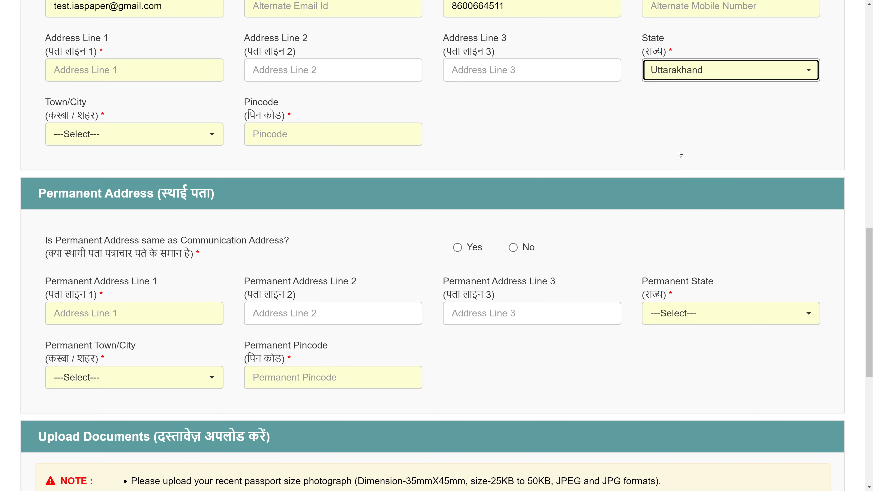
left_click(690, 76)
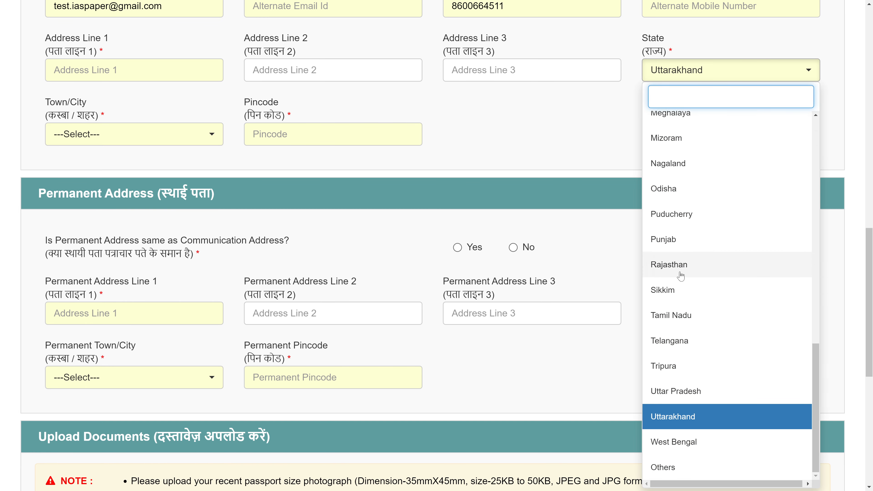
left_click(679, 389)
Set the communication address town/city to ACHHNERA and move on to its pincode field.
left_click(107, 137)
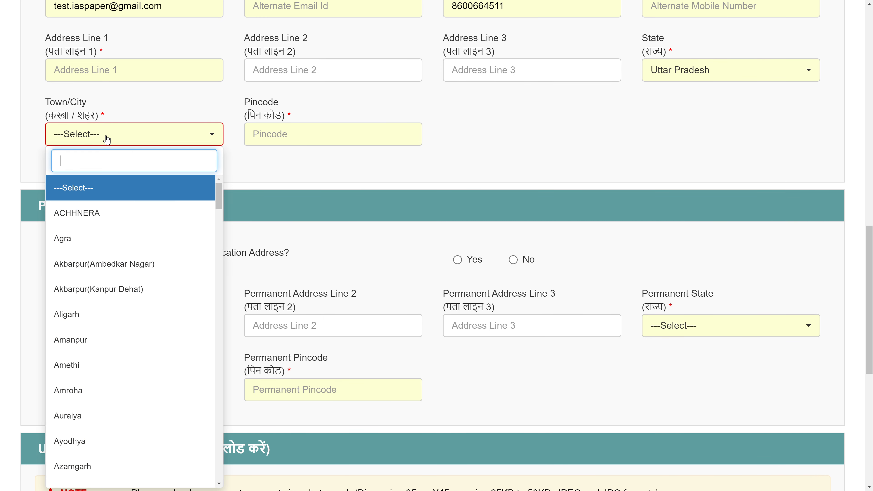
left_click(96, 220)
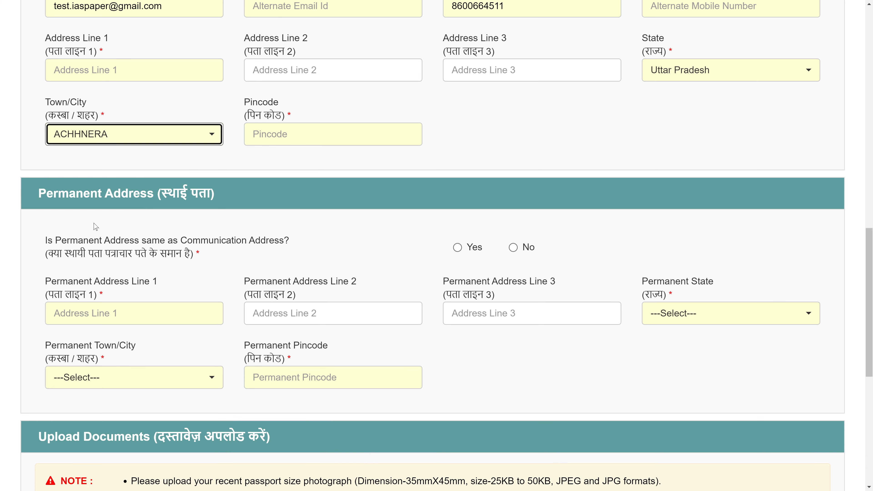
left_click(333, 134)
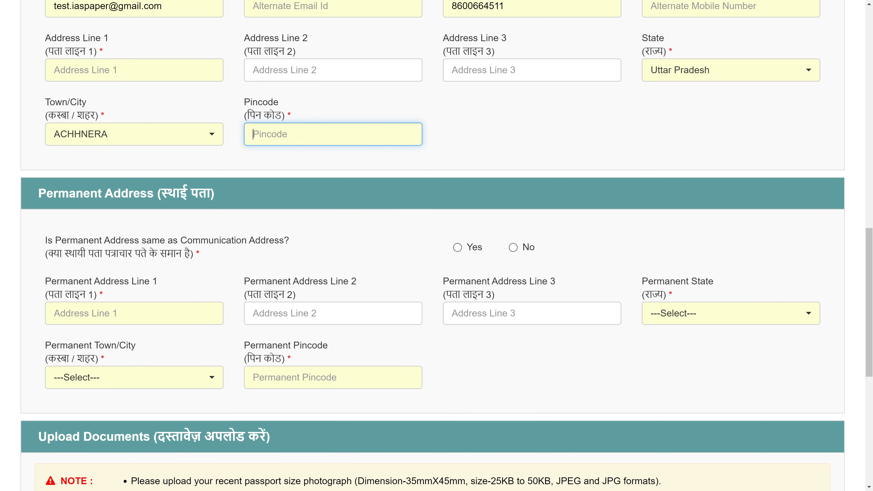
Look over the Permanent Address section, including the question whether it matches the communication address.
scroll(475, 214, "down", 1)
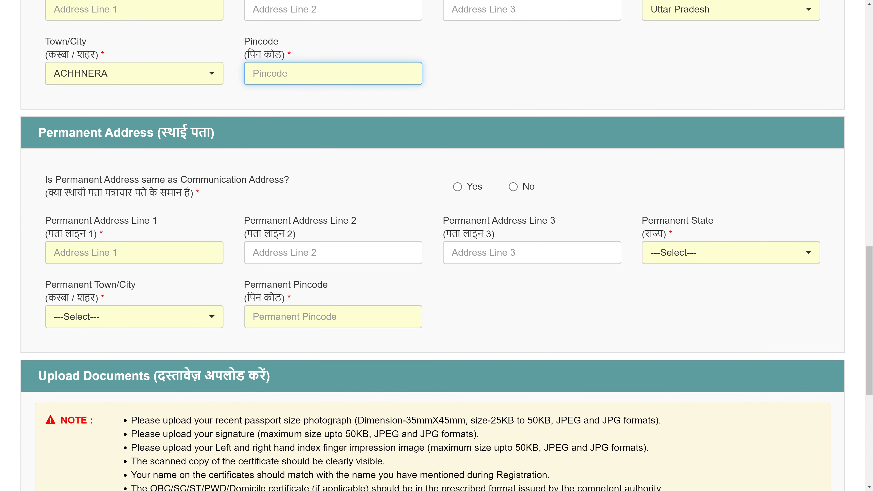
left_click_drag(39, 136, 154, 143)
left_click(129, 176)
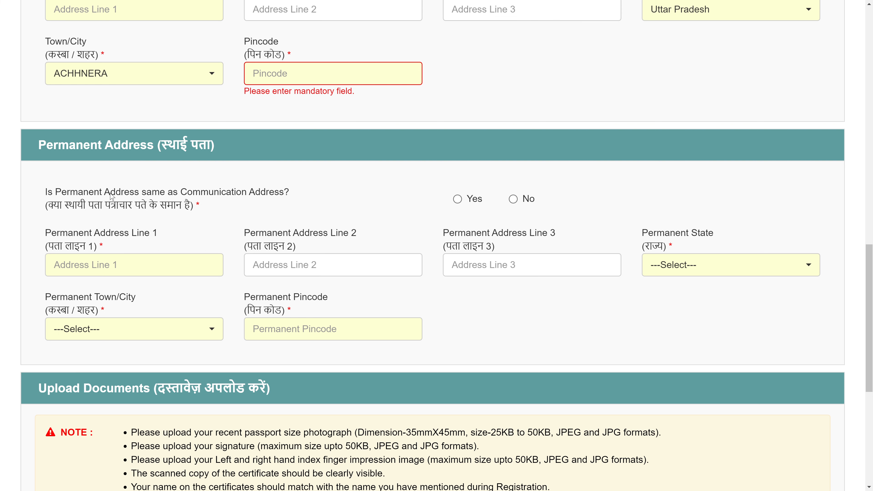
scroll(284, 237, "up", 5)
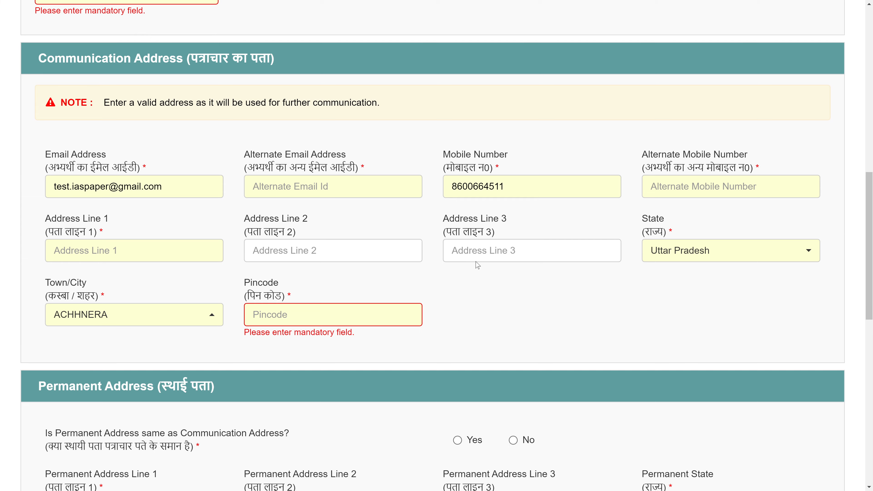
scroll(477, 265, "down", 5)
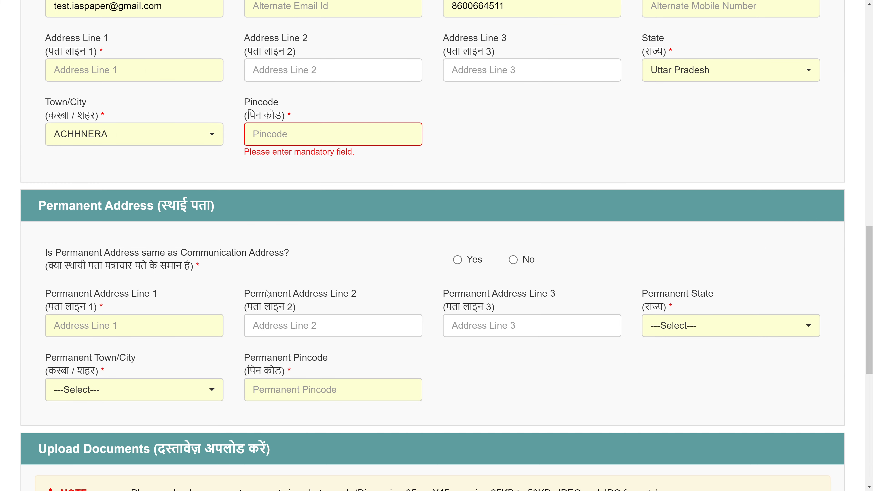
left_click(458, 259)
left_click(431, 273)
scroll(513, 220, "down", 3)
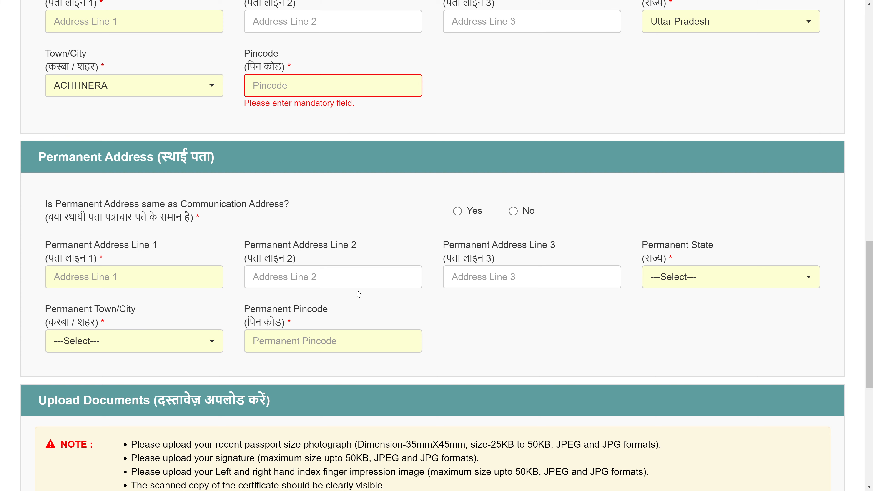
scroll(358, 294, "down", 3)
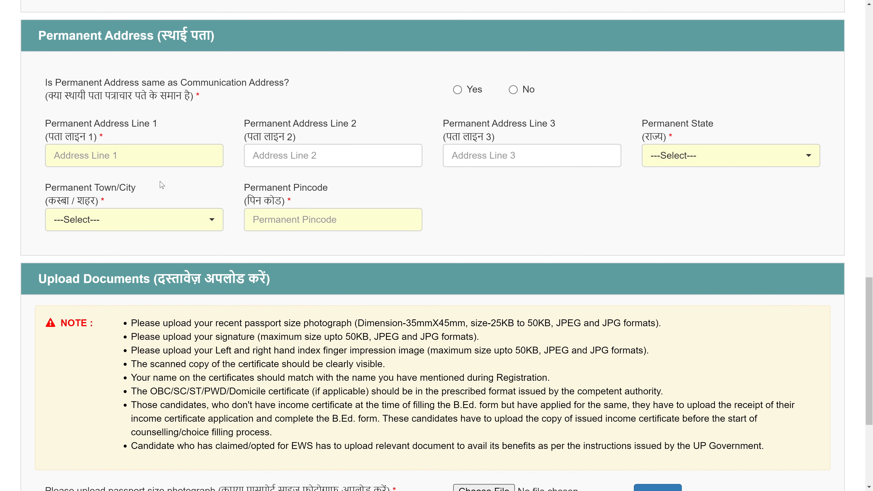
Read the note listing the document requirements in the Upload Documents section.
scroll(439, 271, "down", 5)
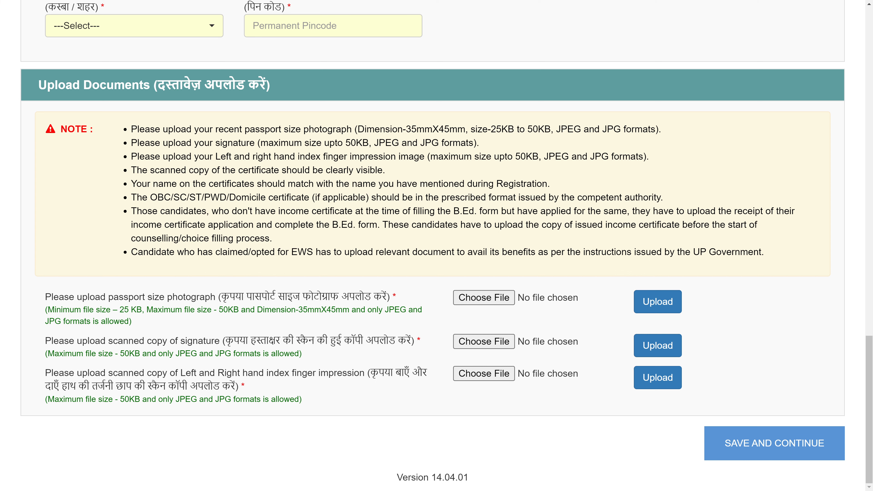
left_click_drag(47, 85, 126, 85)
left_click(163, 124)
left_click_drag(131, 130, 207, 212)
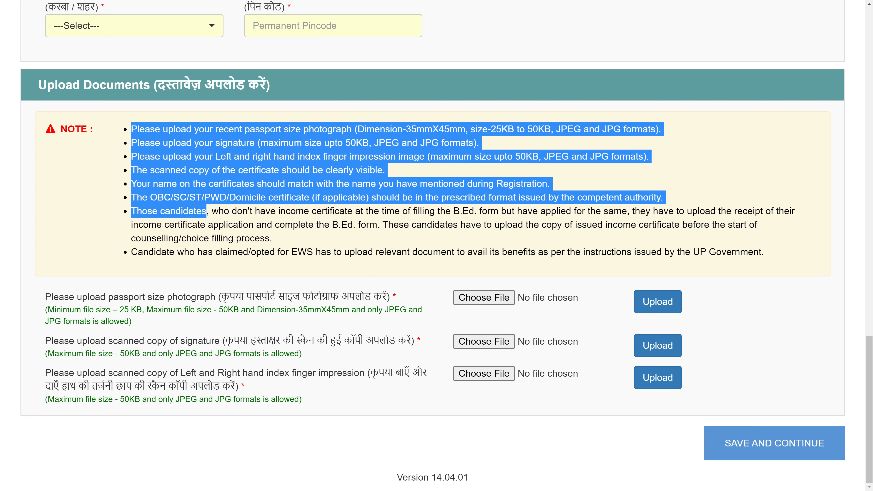
left_click(207, 212)
Review the file size and format rules for the passport photograph, signature and index finger impression uploads.
left_click_drag(45, 296, 223, 299)
left_click(159, 320)
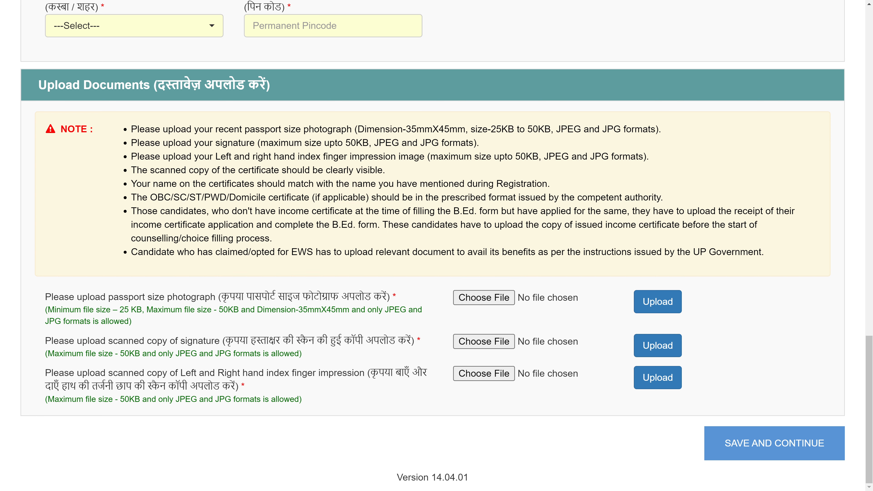
left_click_drag(110, 310, 256, 314)
left_click(175, 364)
left_click_drag(83, 310, 239, 311)
left_click(304, 343)
left_click_drag(46, 342, 263, 356)
left_click(209, 373)
mouse_move(107, 342)
left_mouse_down()
mouse_move(219, 359)
mouse_move(196, 343)
mouse_move(153, 343)
left_mouse_up()
left_click(207, 374)
left_click_drag(134, 377, 237, 374)
left_click(221, 390)
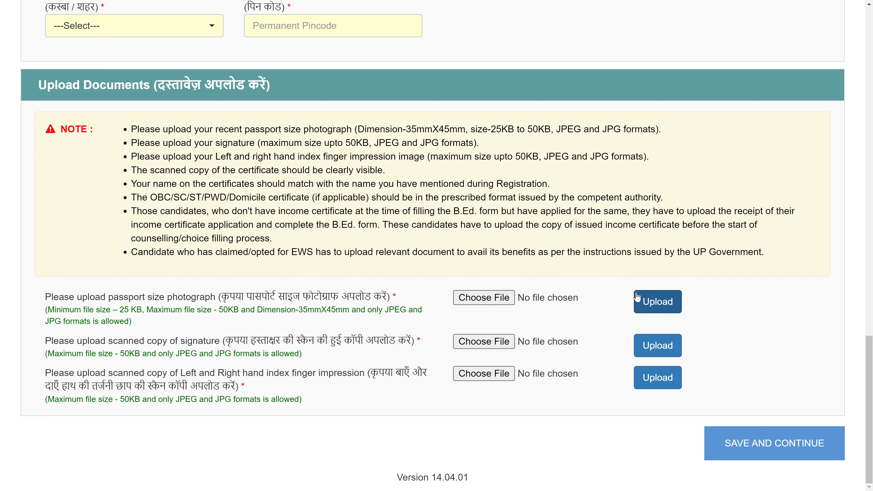
left_click_drag(719, 290, 709, 394)
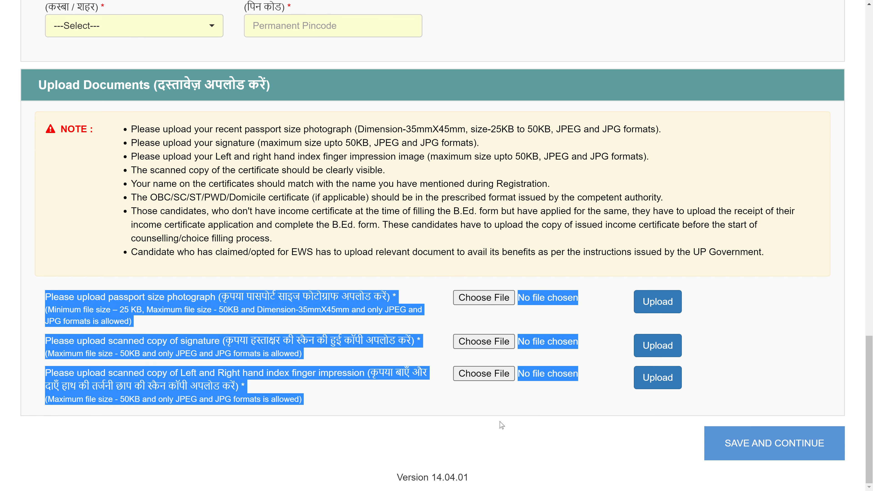
left_click(702, 392)
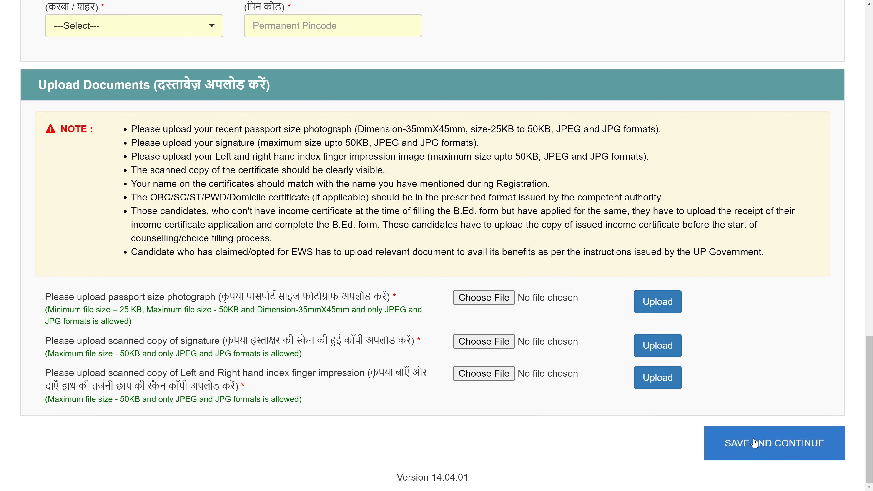
Save the personal details, continue to the qualification details and dismiss the save message.
left_click(780, 447)
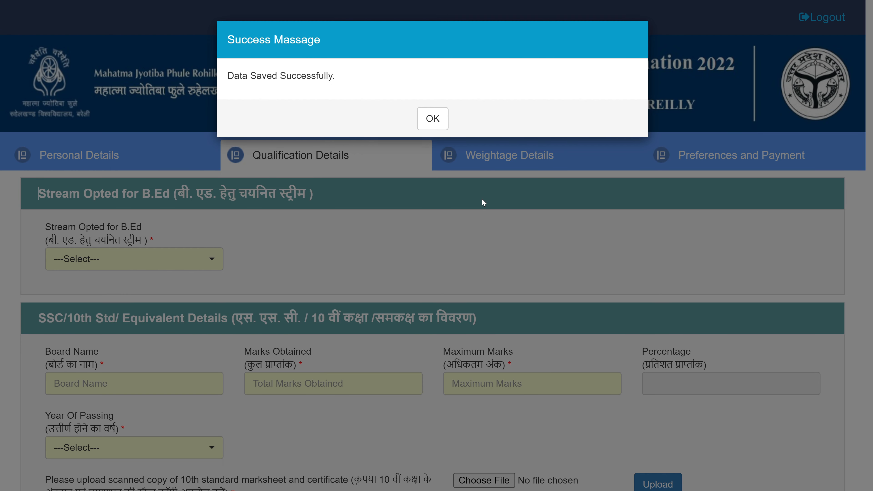
left_click_drag(227, 75, 316, 90)
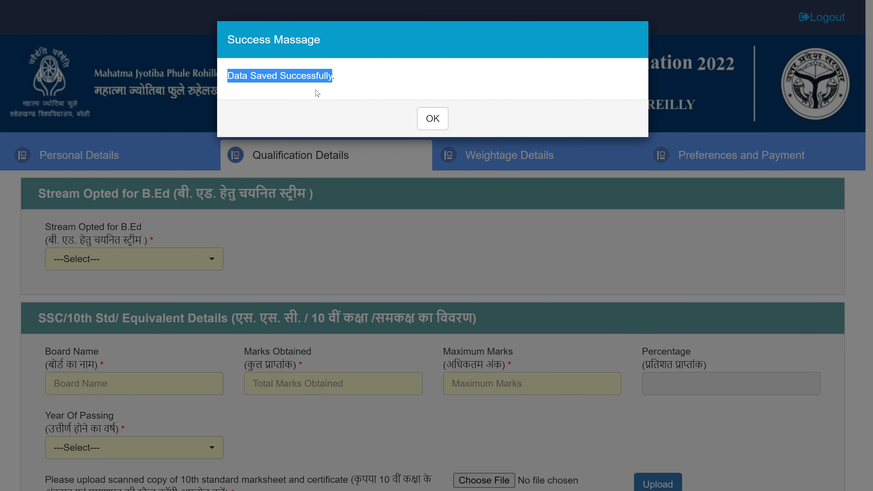
left_click(309, 90)
left_click(429, 117)
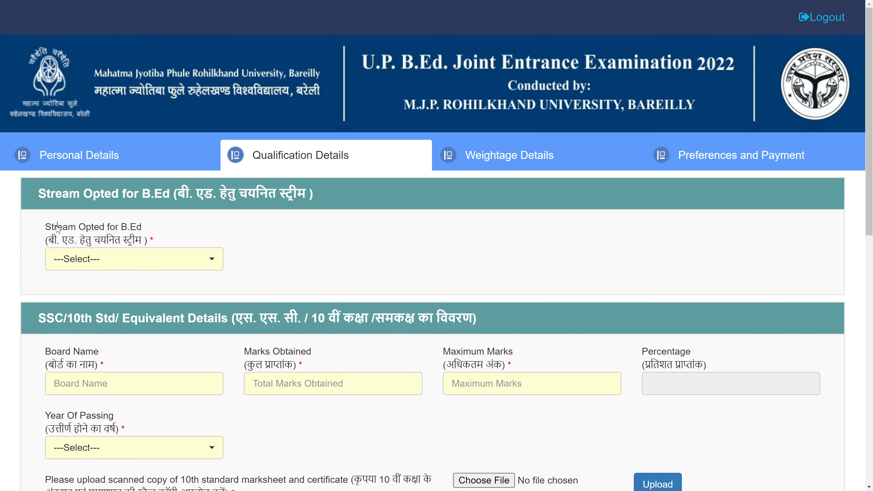
Set the stream opted for B.Ed to Commerce.
left_click_drag(46, 227, 135, 234)
left_click(130, 235)
left_click(84, 260)
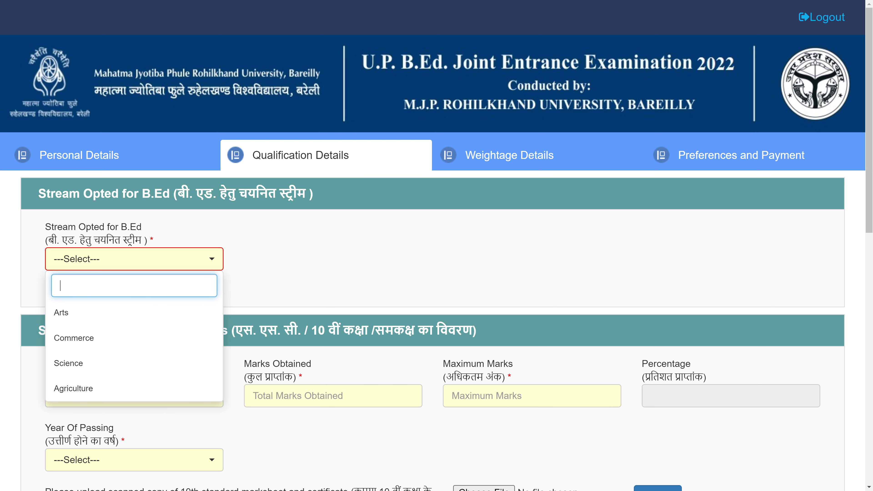
left_click(89, 338)
Enter 444 as the marks obtained in the SSC/10th details, leaving the board name blank.
scroll(137, 267, "down", 4)
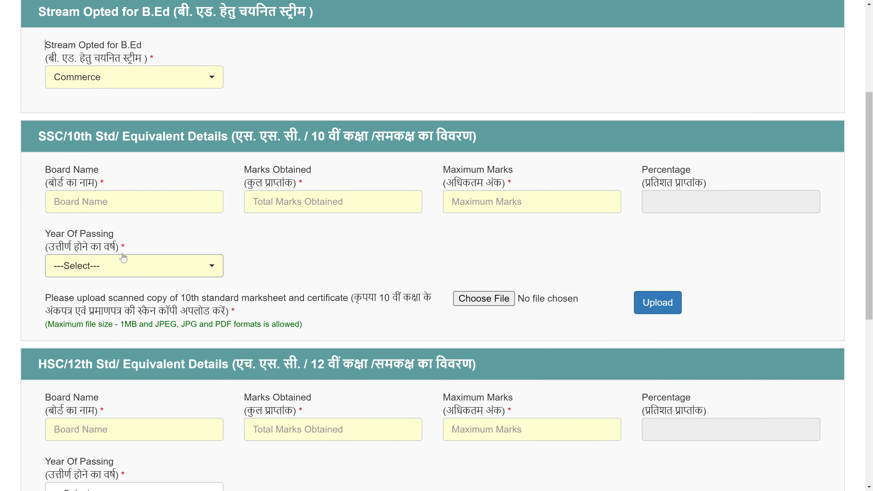
left_click_drag(39, 137, 173, 161)
left_click(139, 177)
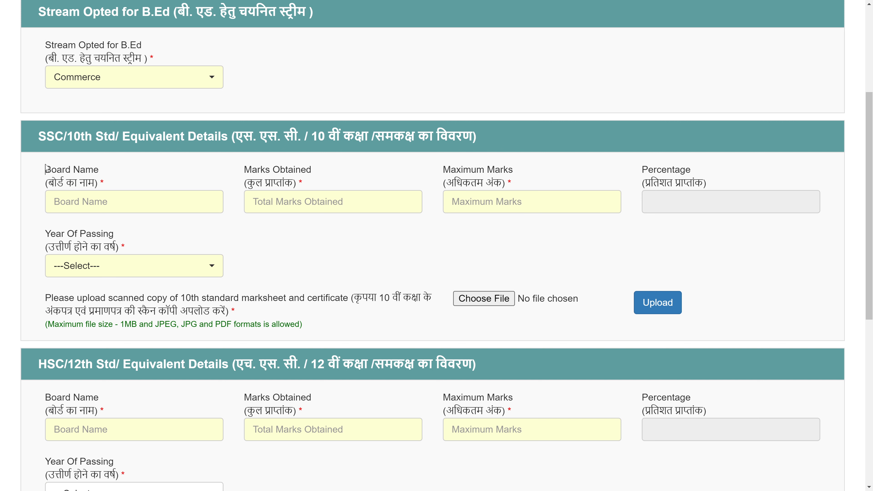
left_click(99, 199)
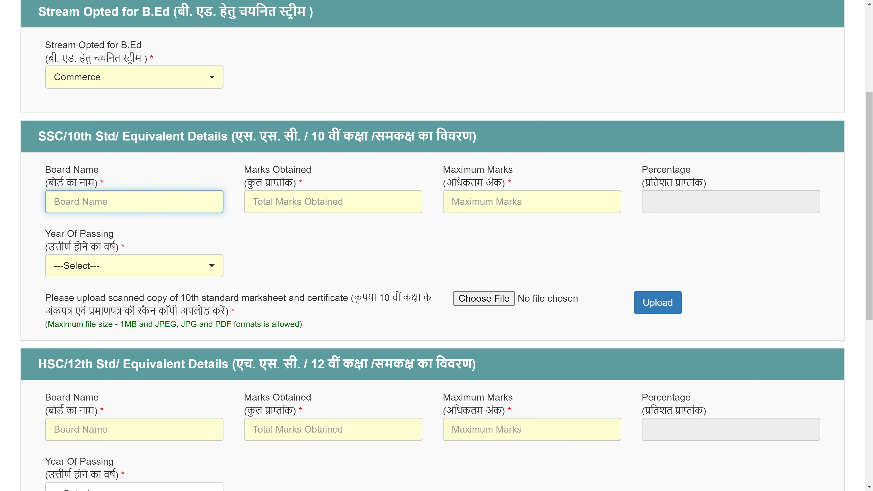
left_click(165, 185)
left_click_drag(245, 170, 335, 165)
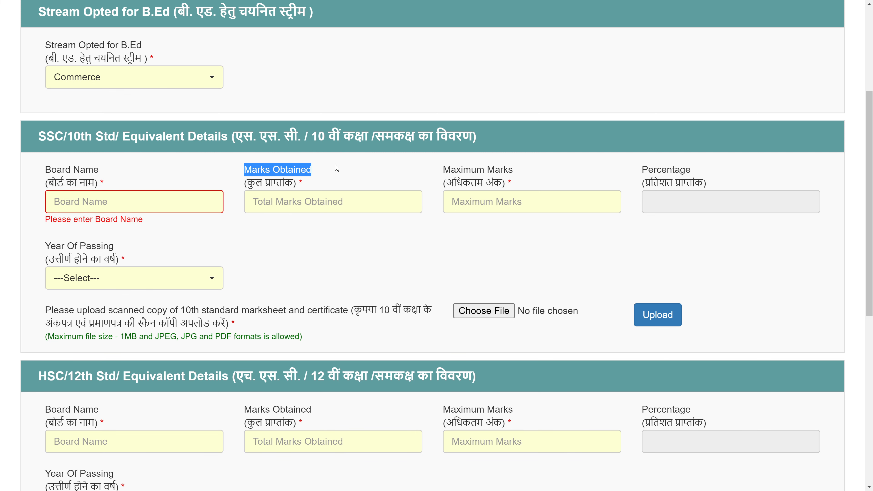
left_click(318, 235)
left_click(305, 204)
type("444")
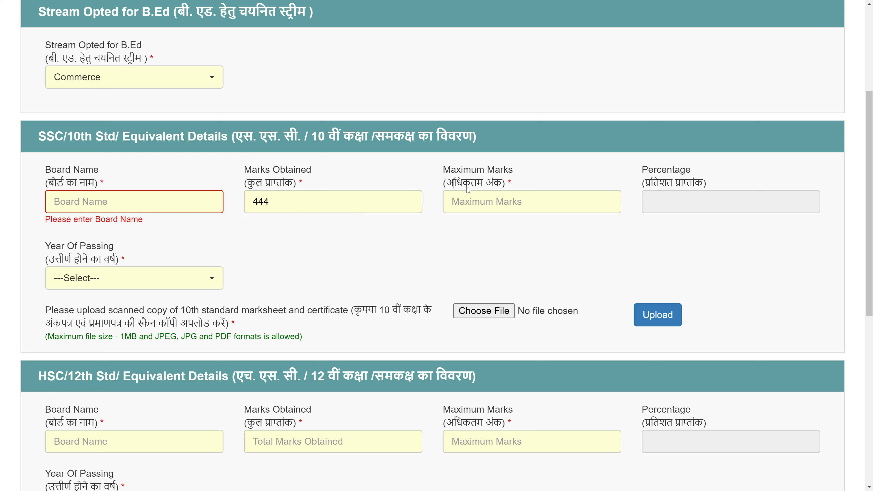
Set the SSC/10th maximum marks to 500 and check the calculated percentage.
left_click(469, 199)
type("5000")
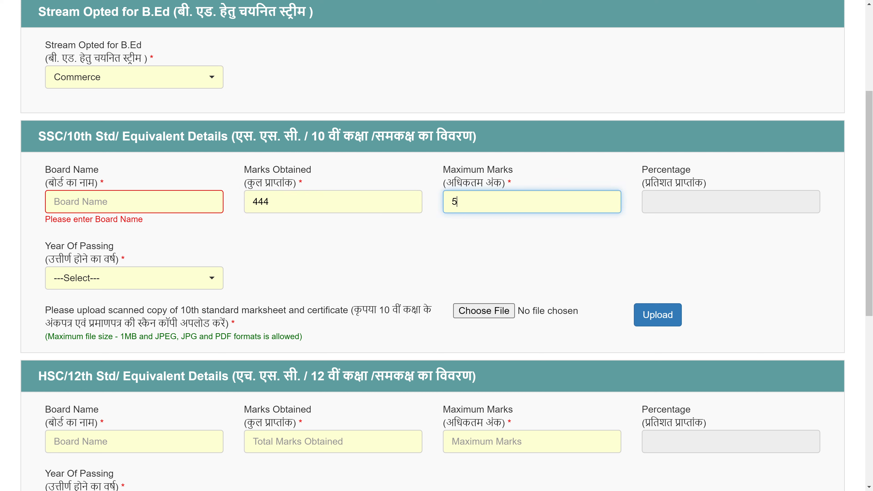
key("BackSpace")
left_click(580, 282)
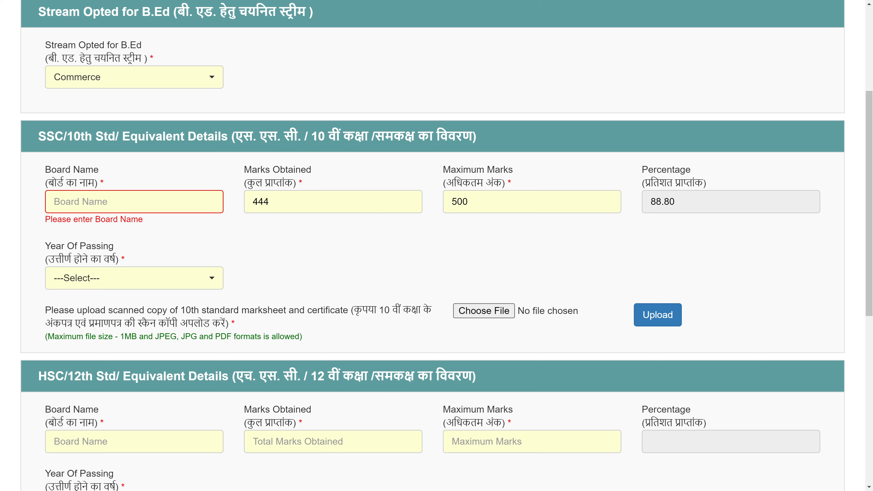
double_click(666, 201)
left_click(656, 237)
Set the SSC/10th year of passing to 2010.
left_click(168, 277)
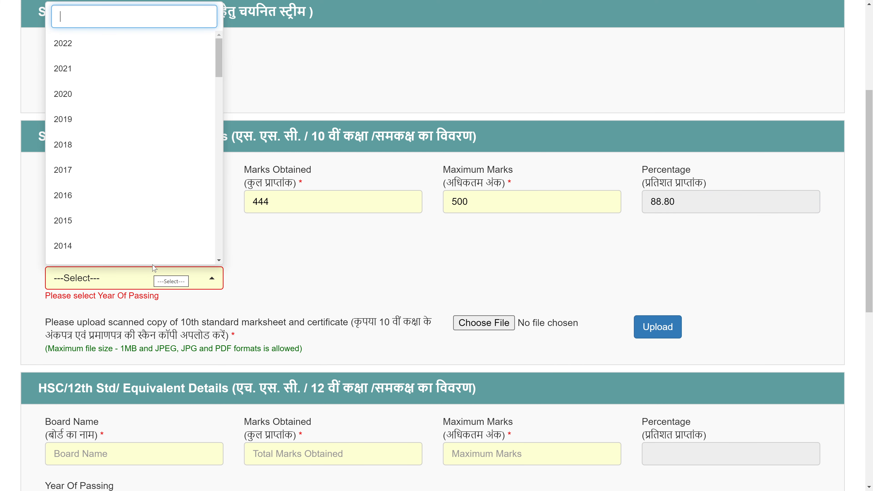
type("210")
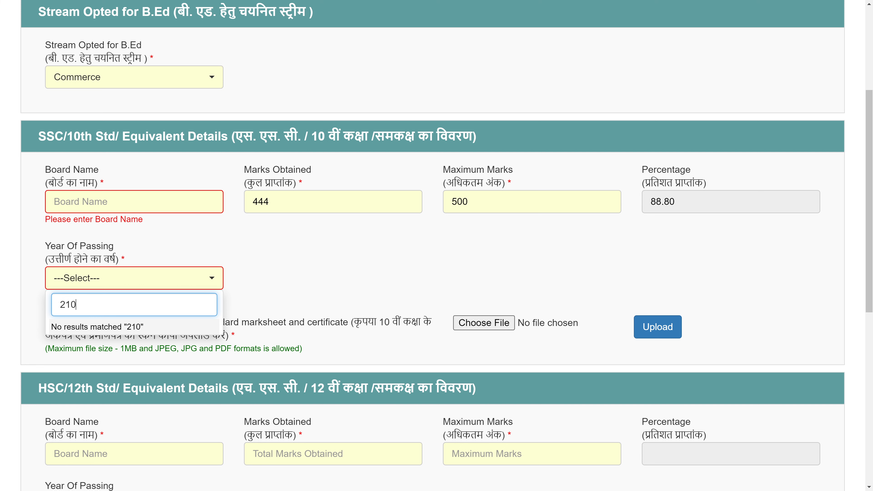
key("BackSpace")
key("BackSpace")
type("22")
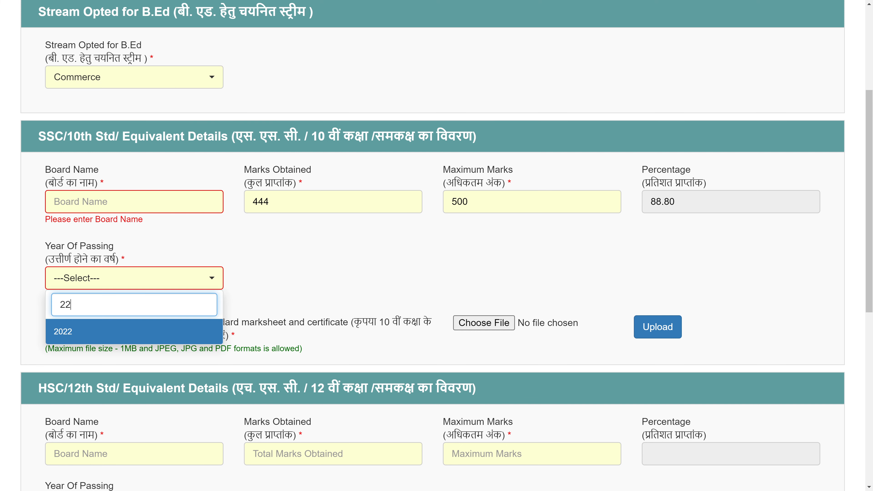
type("=")
key("BackSpace")
key("BackSpace")
key("BackSpace")
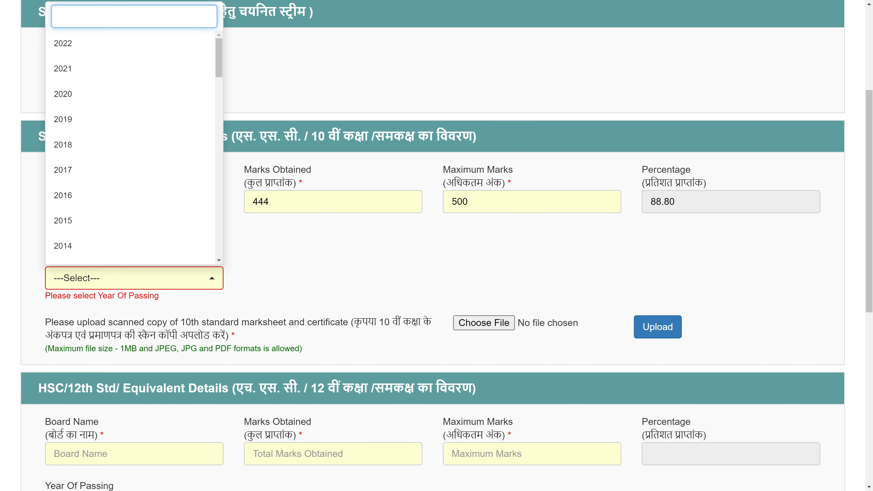
type("2010")
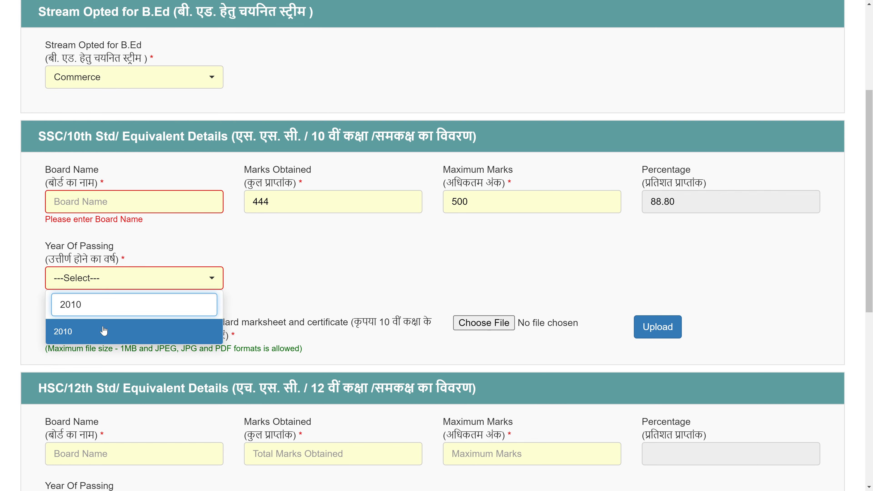
left_click(103, 331)
Read the file size and format requirements for uploading the 10th standard marksheet and certificate.
scroll(316, 275, "down", 3)
left_click_drag(88, 188, 325, 195)
left_click(226, 203)
triple_click(306, 214)
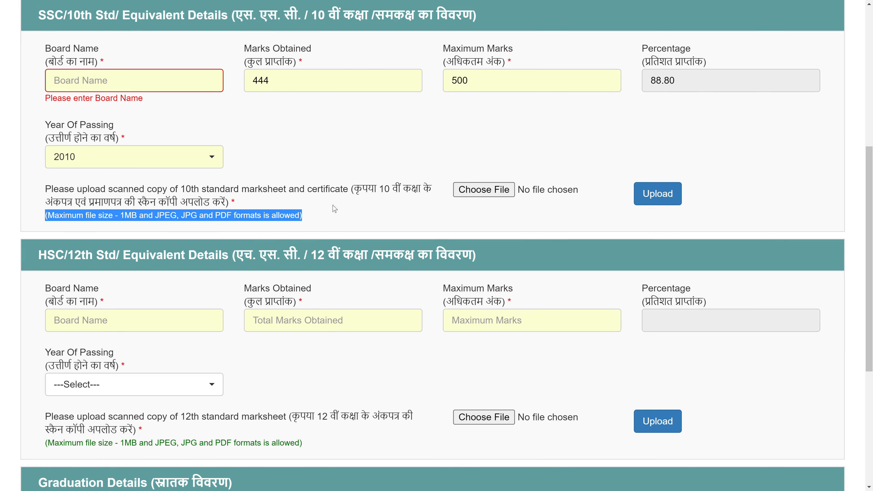
left_click(492, 228)
Look over the HSC/12th details section and its board name field.
scroll(242, 230, "down", 3)
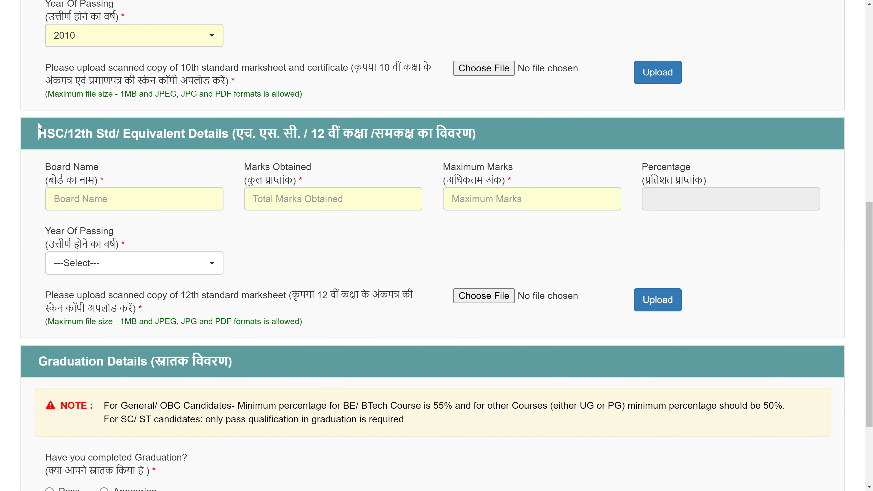
left_click_drag(38, 122, 185, 137)
left_click(125, 178)
left_click_drag(45, 168, 98, 168)
left_click(89, 181)
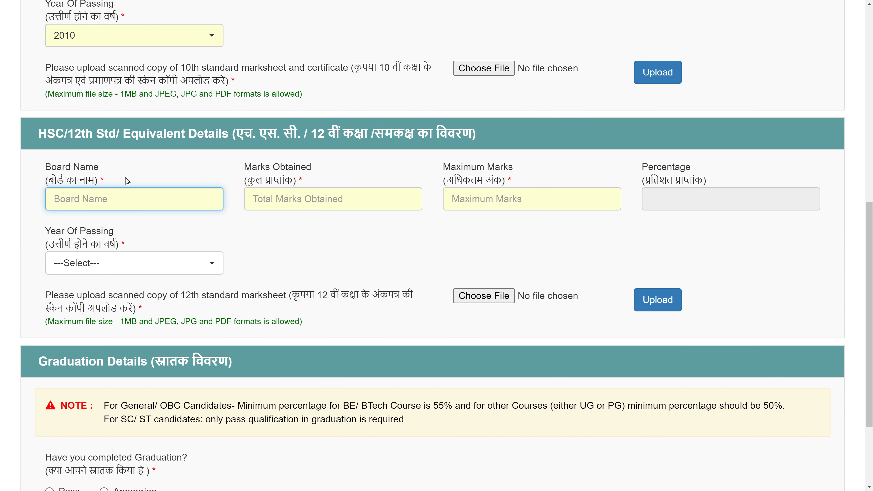
left_click_drag(38, 133, 116, 135)
left_click(145, 183)
left_click(142, 197)
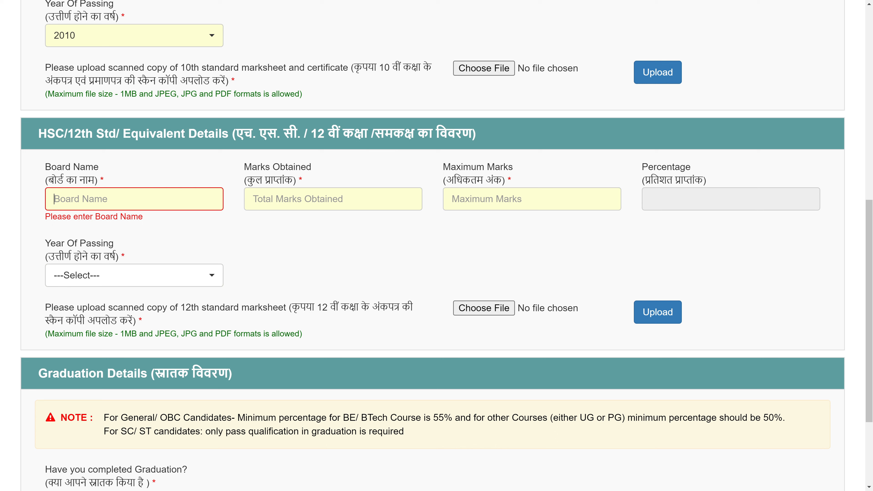
Enter 500 marks obtained and 600 maximum marks in the HSC/12th details.
left_click_drag(245, 168, 312, 170)
left_click(294, 174)
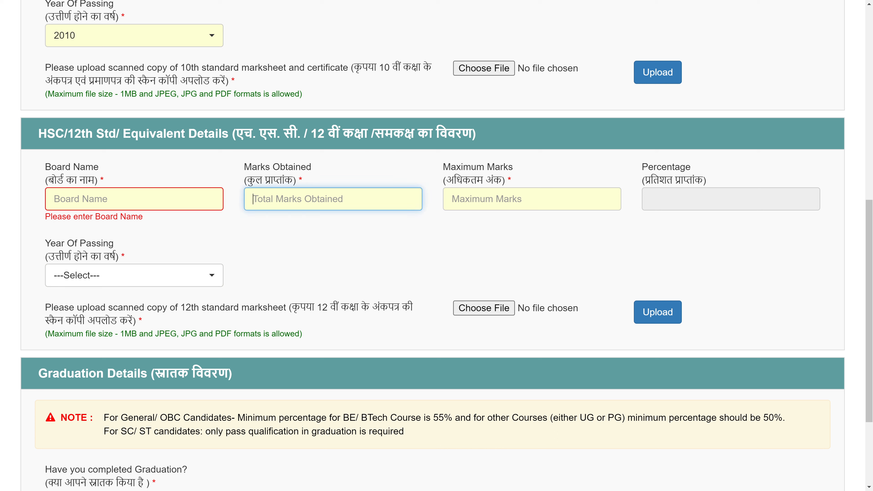
type("500")
key("Tab")
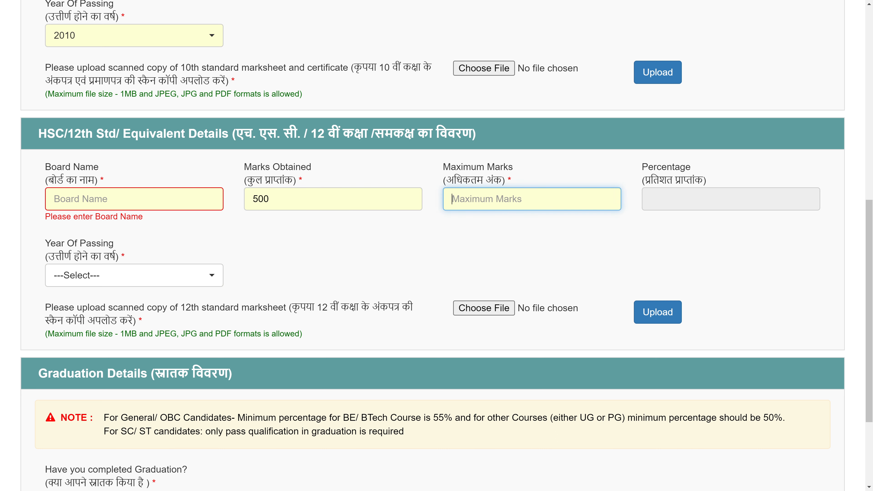
type("600")
left_click(598, 241)
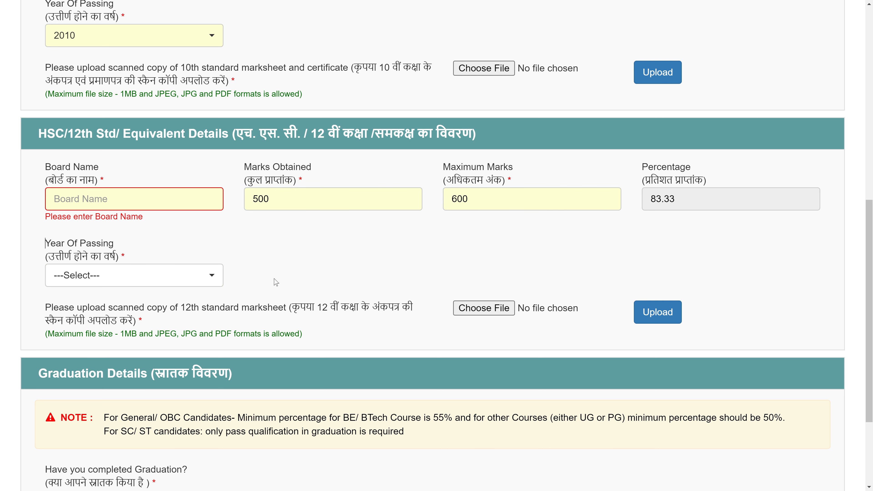
Set the HSC/12th year of passing to 2012.
left_click(167, 271)
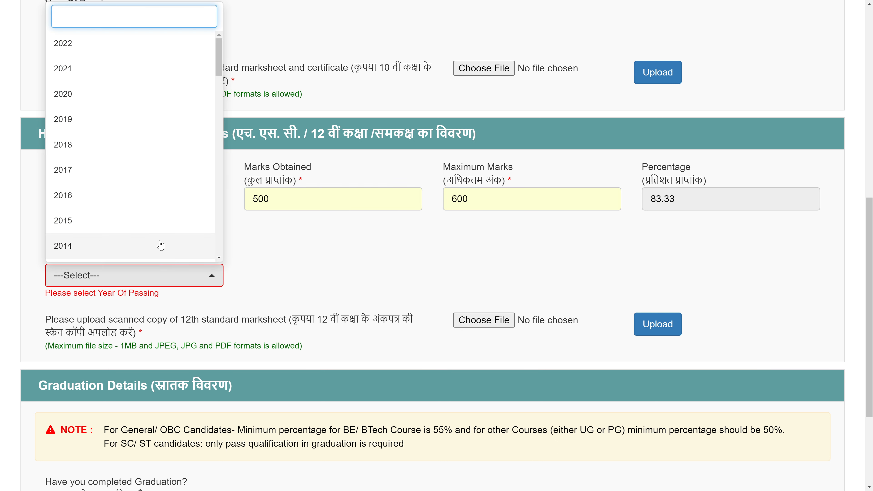
type("2012")
left_click(90, 327)
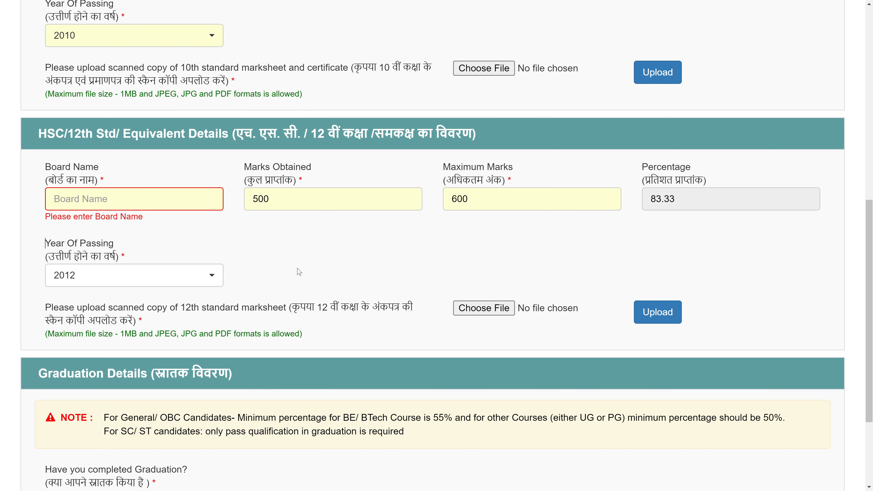
Read the 12th marksheet upload instruction, the Graduation Details heading and the question about having completed graduation.
scroll(46, 122, "down", 3)
left_click_drag(94, 188, 271, 189)
left_click(269, 213)
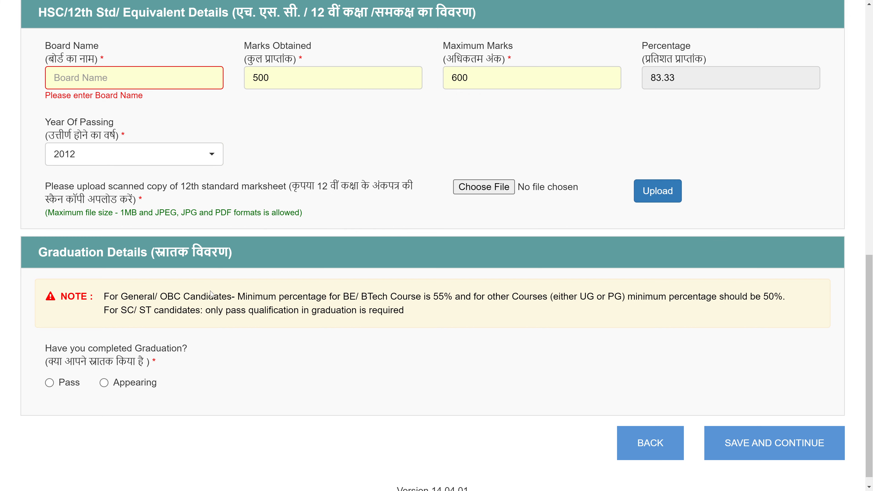
scroll(212, 295, "down", 1)
double_click(73, 240)
left_click_drag(73, 239, 138, 240)
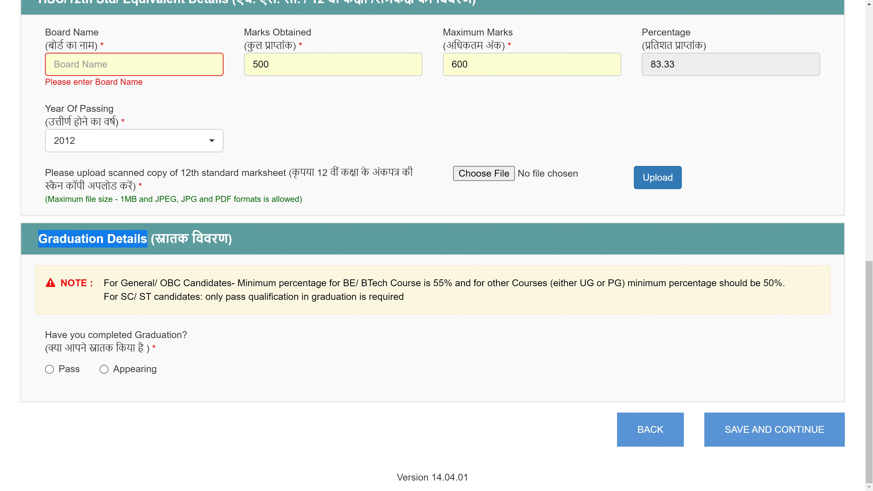
double_click(59, 340)
left_click_drag(59, 340, 144, 343)
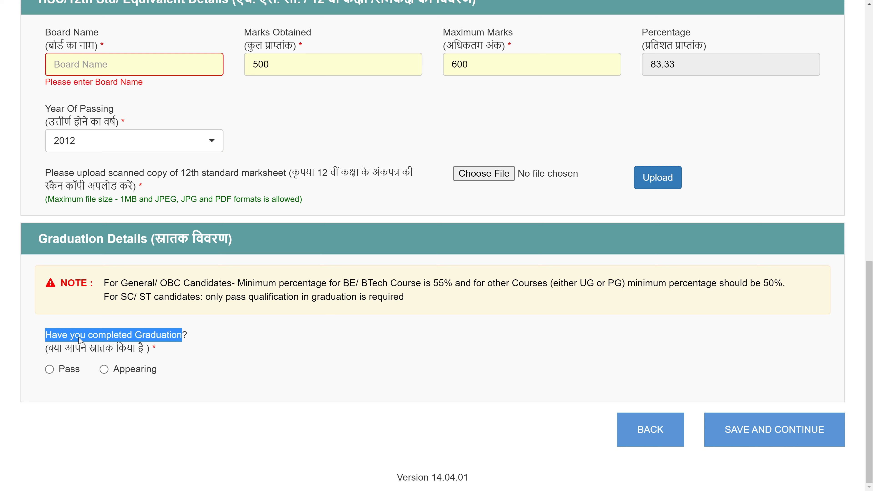
left_click(52, 336)
left_click_drag(52, 336, 173, 337)
left_click(126, 350)
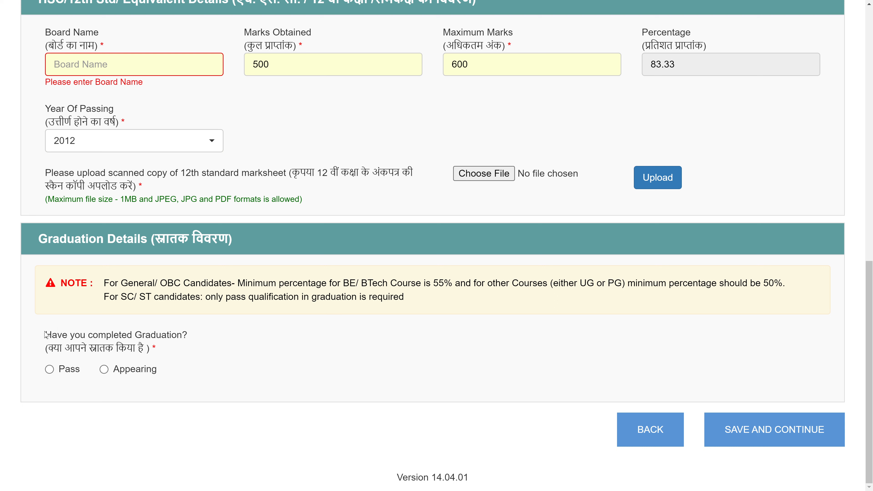
left_click_drag(47, 335, 158, 345)
left_click(207, 348)
Set the graduation status to Appearing and choose Commerce as the stream of graduation.
left_click(51, 370)
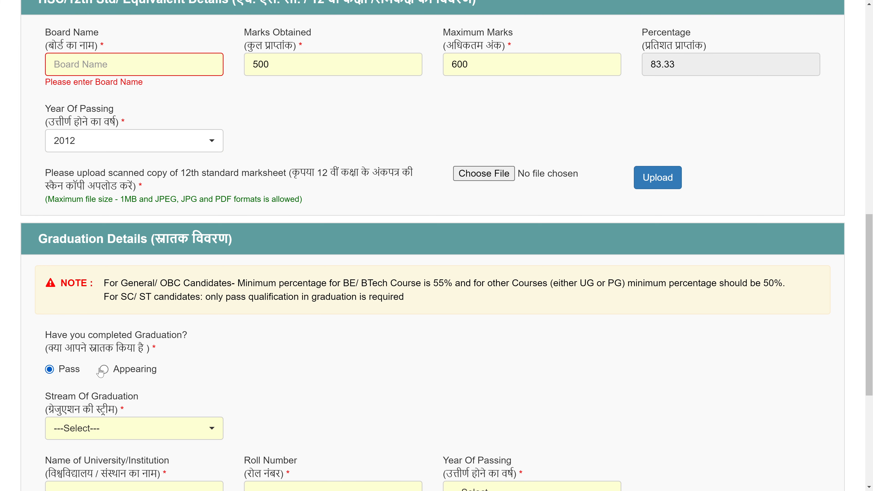
left_click(107, 371)
scroll(111, 376, "down", 3)
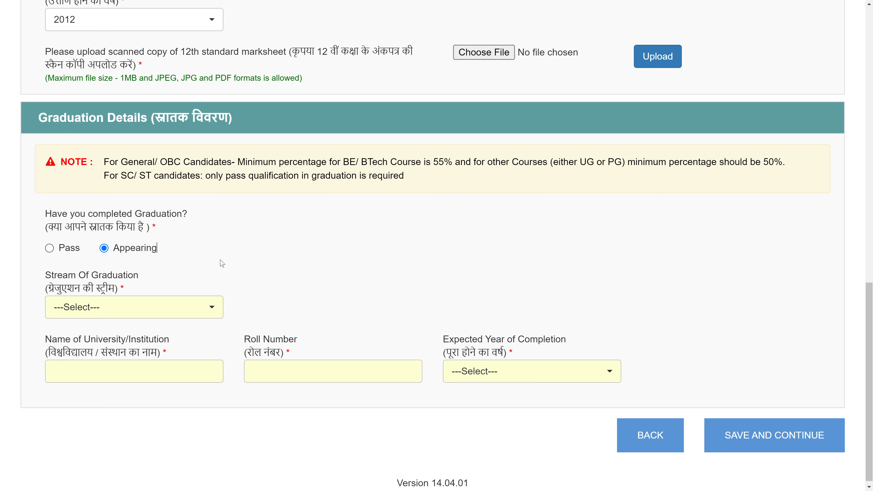
left_click(121, 308)
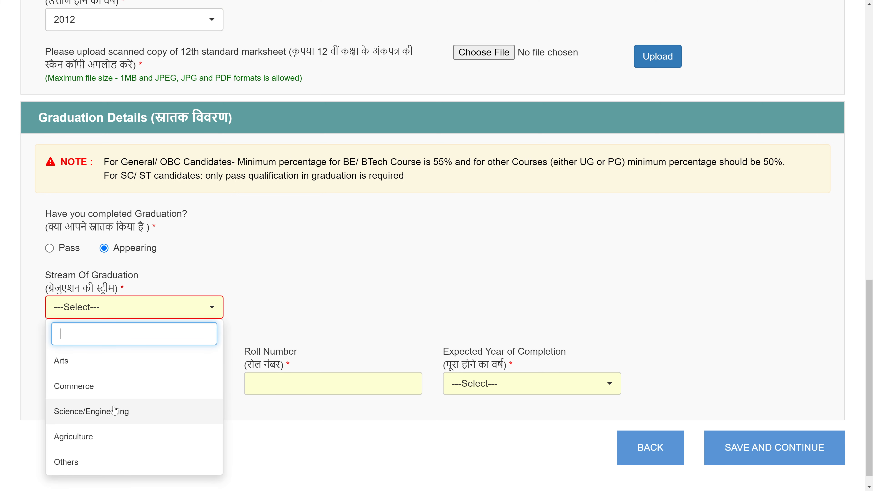
left_click(74, 385)
Look over the university name and roll number fields in the graduation details.
left_click(143, 368)
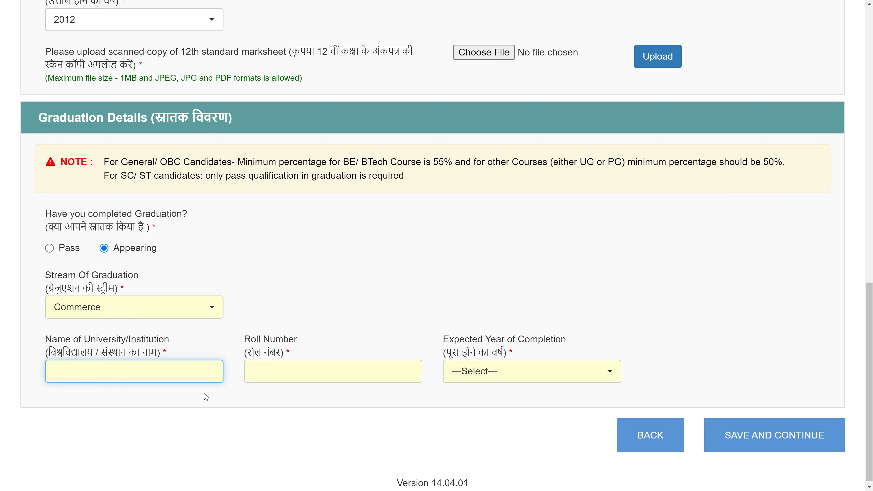
left_click(218, 414)
left_click(333, 374)
left_click(348, 407)
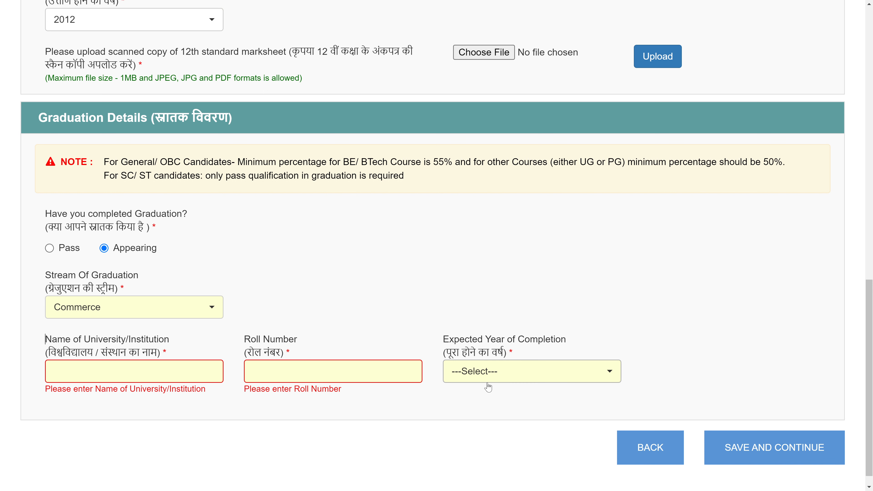
Set the expected year of graduation completion to 2022.
left_click(562, 382)
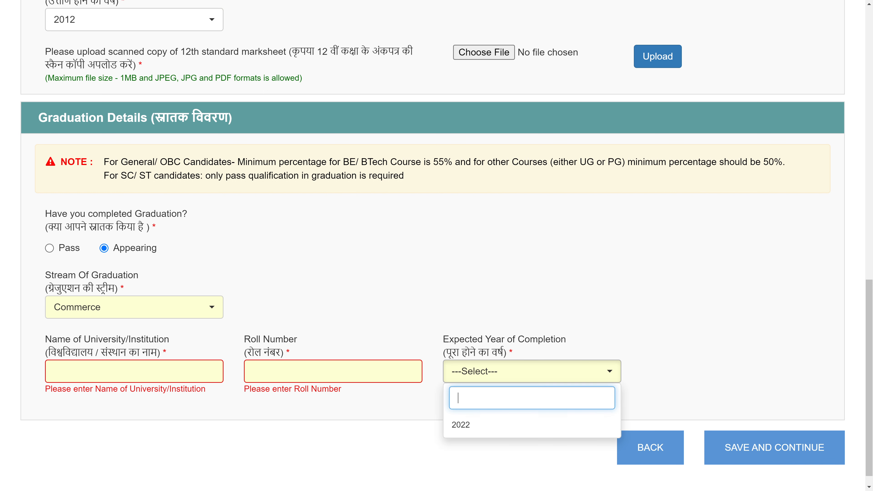
left_click(538, 423)
left_click(627, 328)
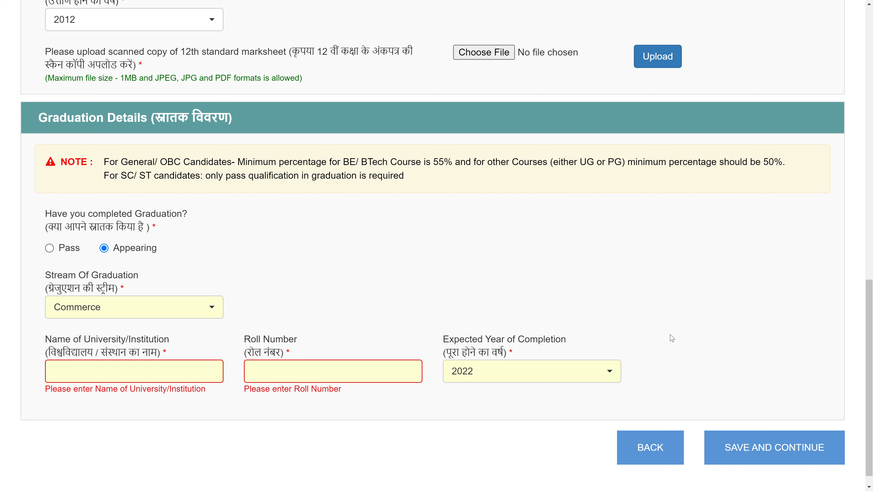
left_click(617, 341)
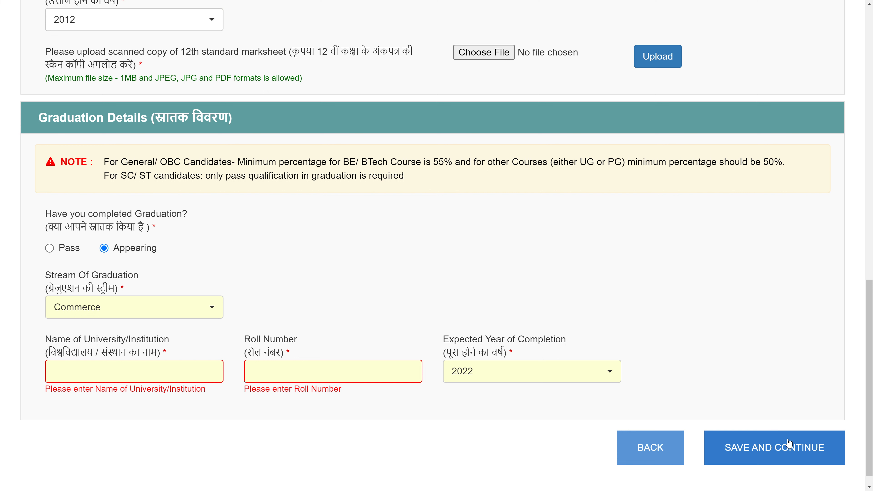
Save the qualification details, continue to Weightage Details and dismiss the success message.
left_click(702, 298)
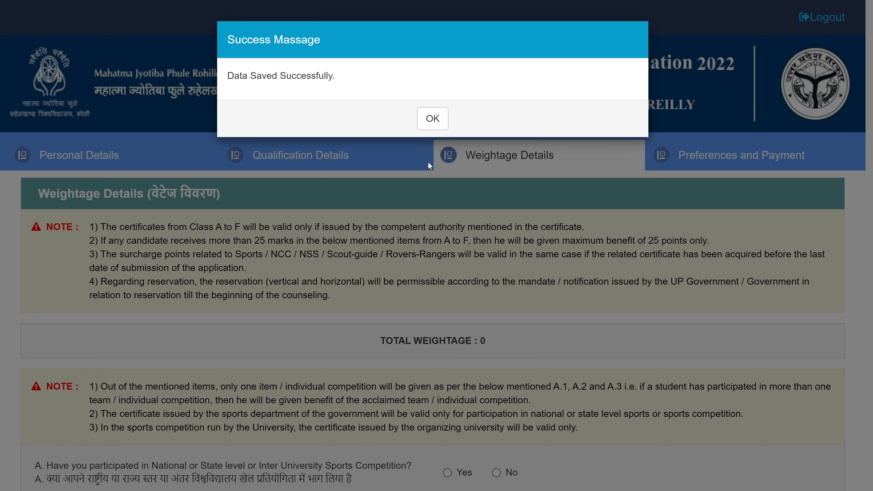
left_click_drag(228, 76, 337, 76)
left_click(327, 85)
left_click(419, 120)
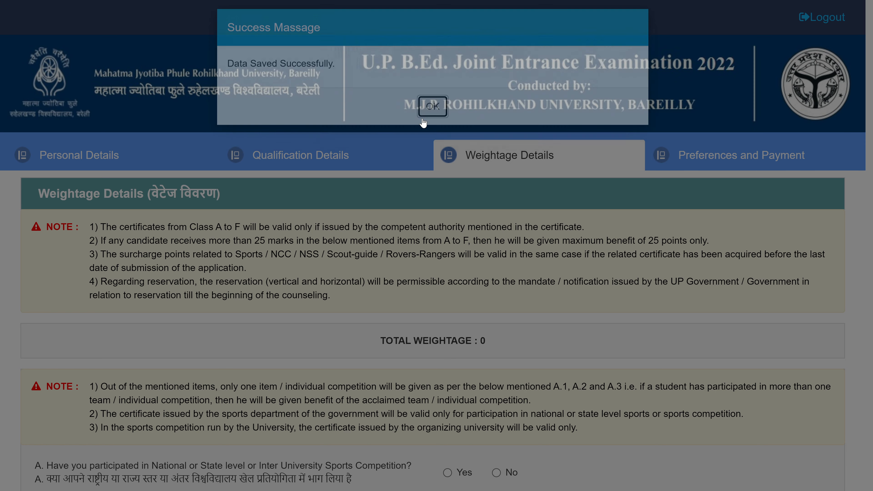
Read the general notes on certificate validity, maximum points and reservation in Weightage Details.
scroll(521, 182, "down", 5)
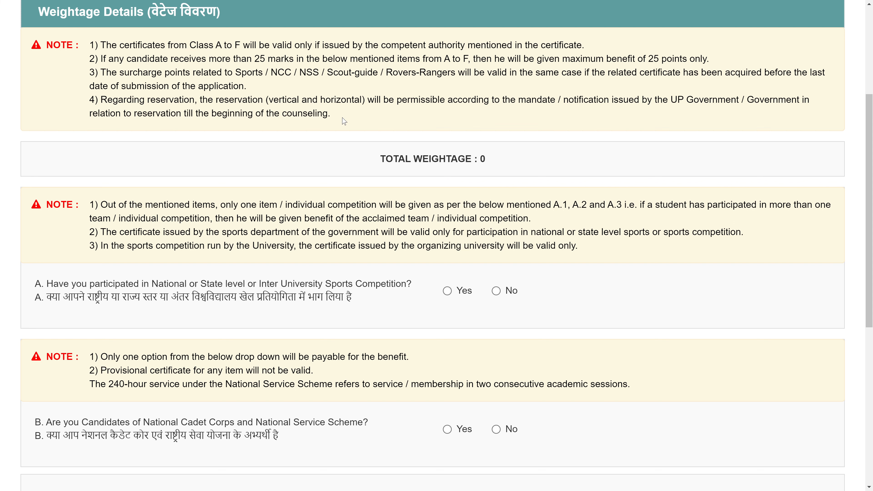
left_click_drag(100, 46, 328, 114)
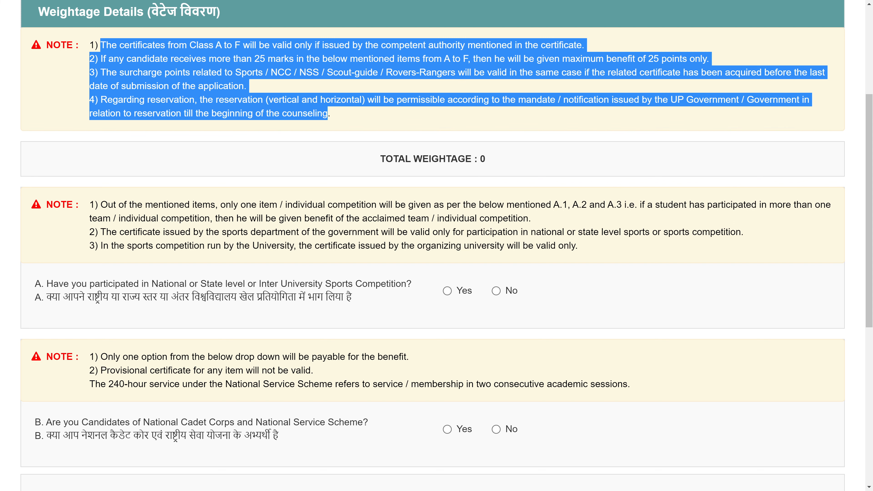
left_click(326, 117)
left_click_drag(100, 45, 321, 121)
left_click(321, 121)
Examine the total weightage line and sports question A with its notes.
scroll(246, 130, "down", 2)
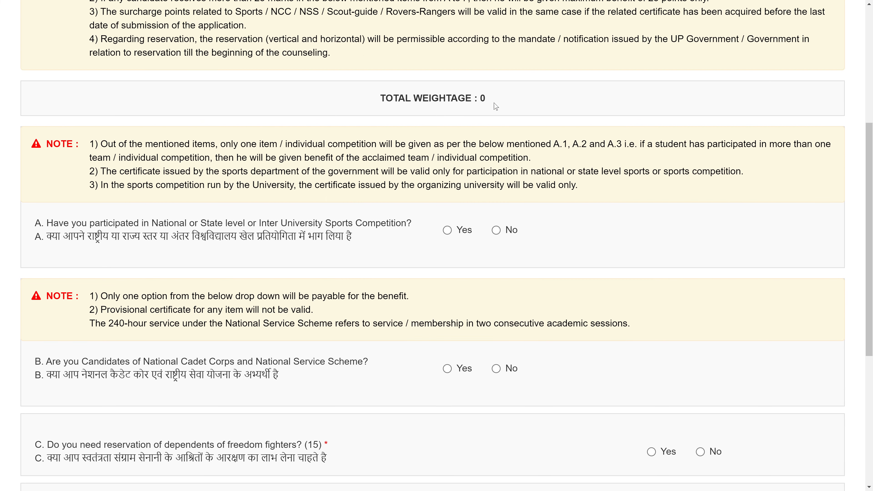
left_click_drag(381, 98, 450, 115)
left_click(450, 115)
left_click_drag(104, 129, 172, 247)
left_click(160, 239)
left_click_drag(270, 224, 387, 237)
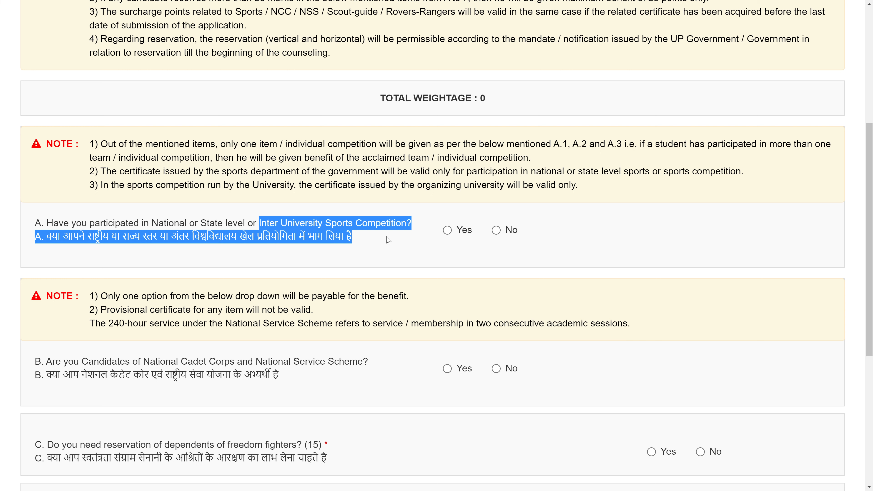
left_click(350, 249)
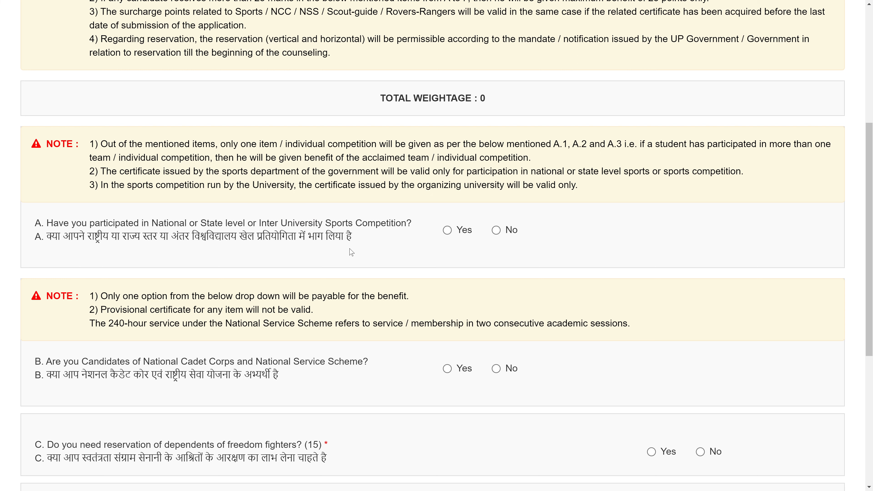
Answer Yes to sports participation in question A and choose First Position (Weightage 15) for the individual event.
left_click(447, 230)
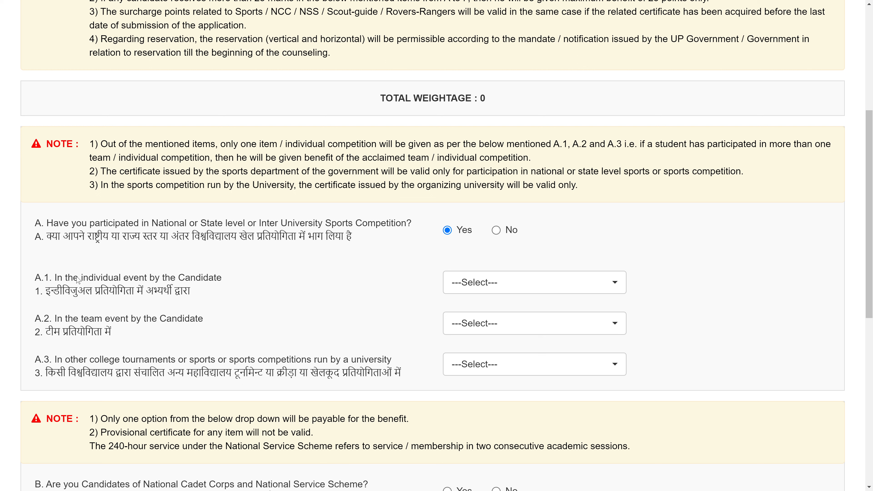
left_click_drag(74, 278, 239, 280)
left_click(110, 295)
left_click(497, 284)
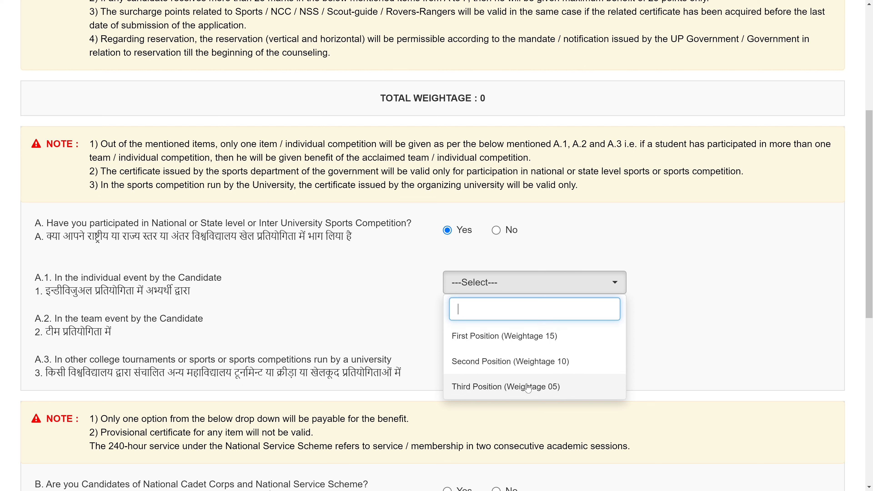
left_click(529, 336)
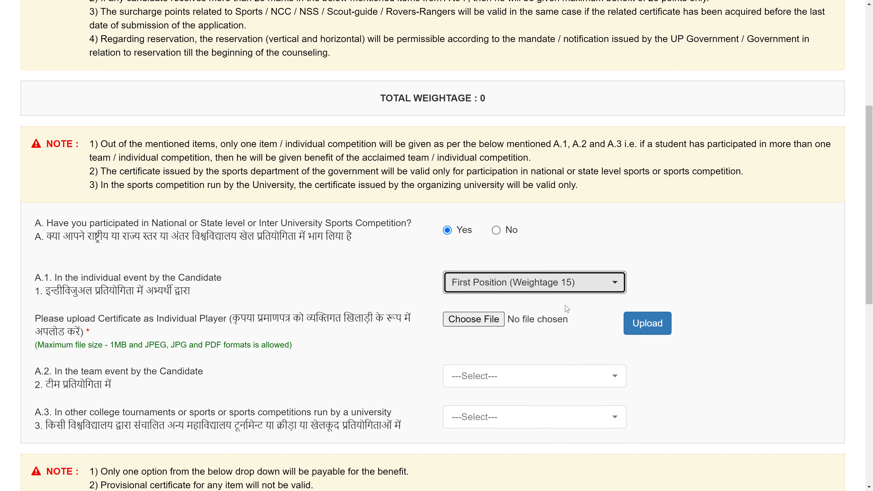
Upload the FedNet details PDF as the candidate's individual player certificate under A.1.
left_click(322, 279)
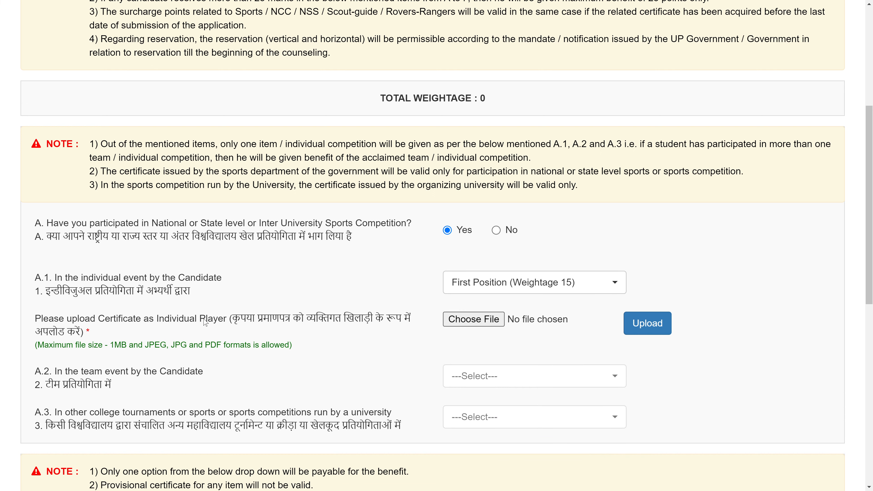
left_click_drag(203, 319, 332, 335)
left_click(332, 335)
left_click_drag(98, 321, 407, 323)
left_click(387, 345)
left_click(465, 325)
double_click(261, 203)
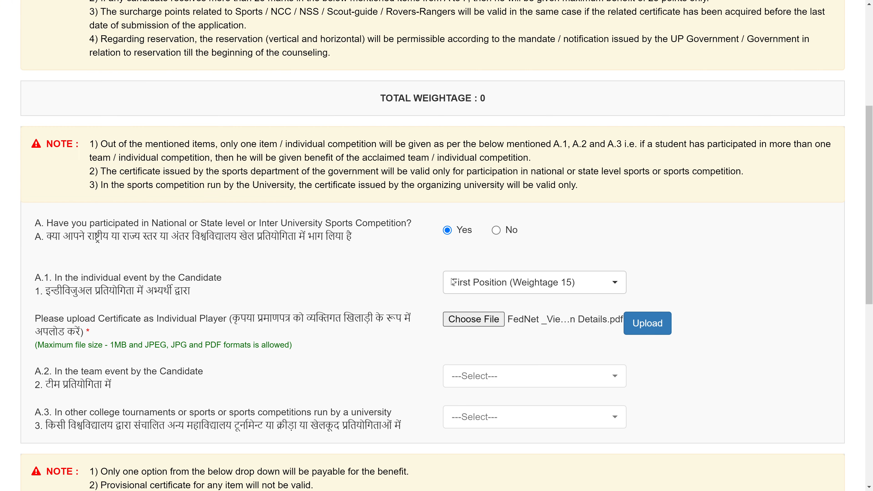
left_click(648, 323)
left_click(445, 279)
Read the team event item A.2, question B and the note on National Cadet Corps and National Service Scheme benefits.
scroll(57, 255, "down", 3)
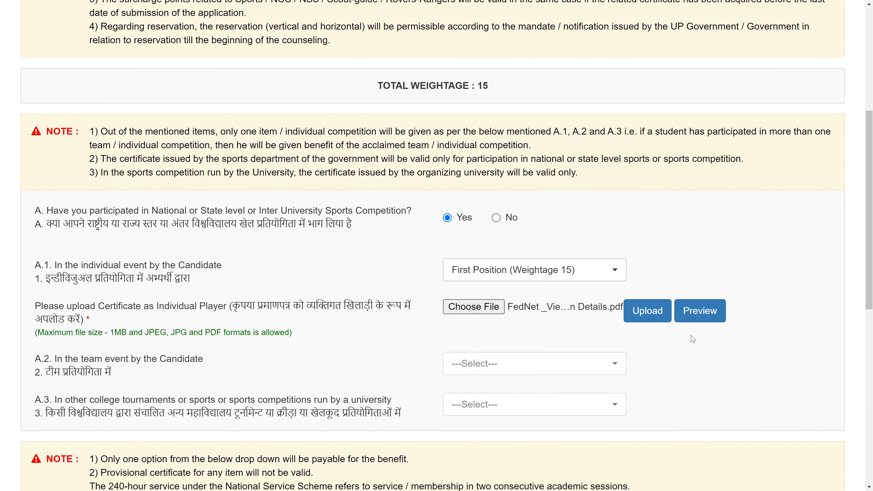
left_click_drag(56, 254, 226, 265)
left_click(187, 282)
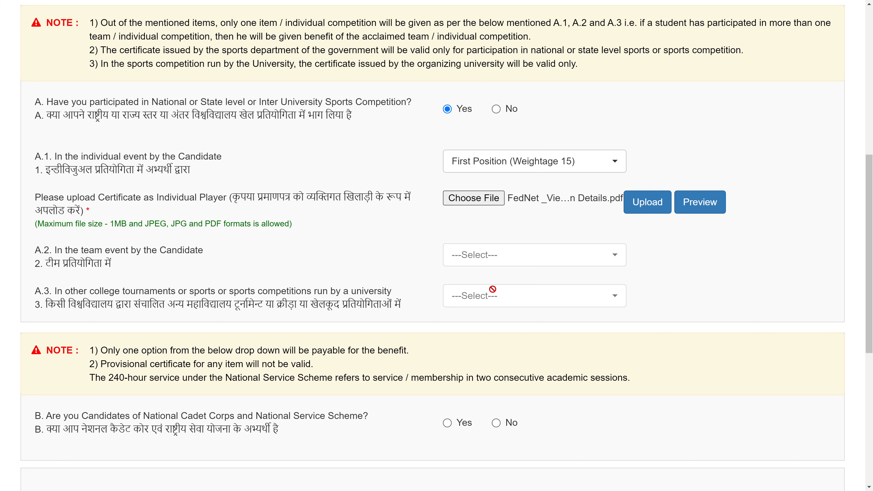
scroll(225, 277, "down", 3)
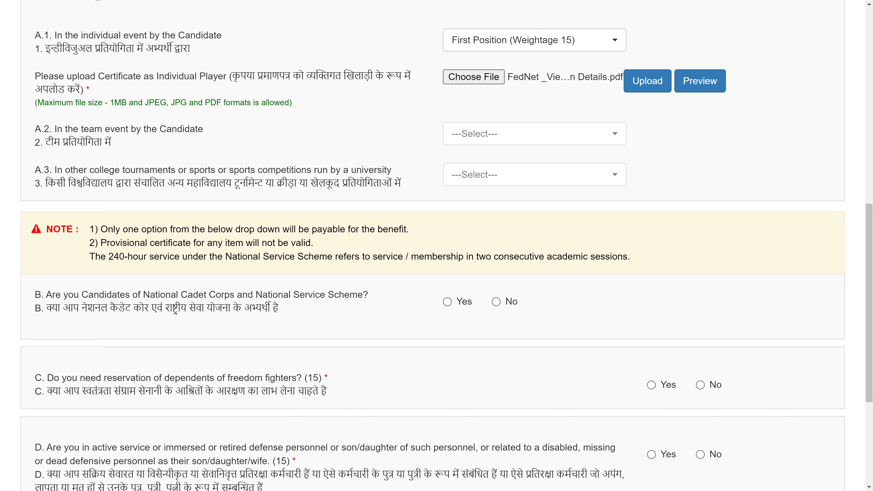
scroll(430, 240, "down", 3)
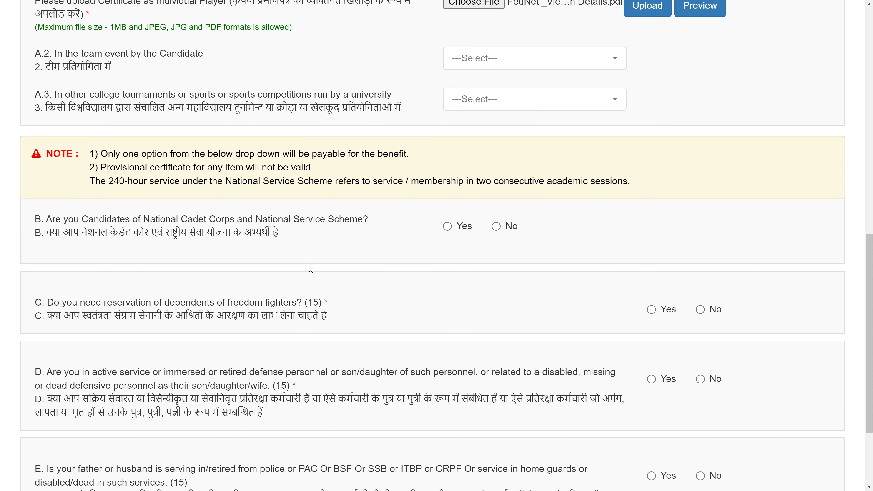
left_click_drag(48, 174, 235, 187)
left_click(234, 187)
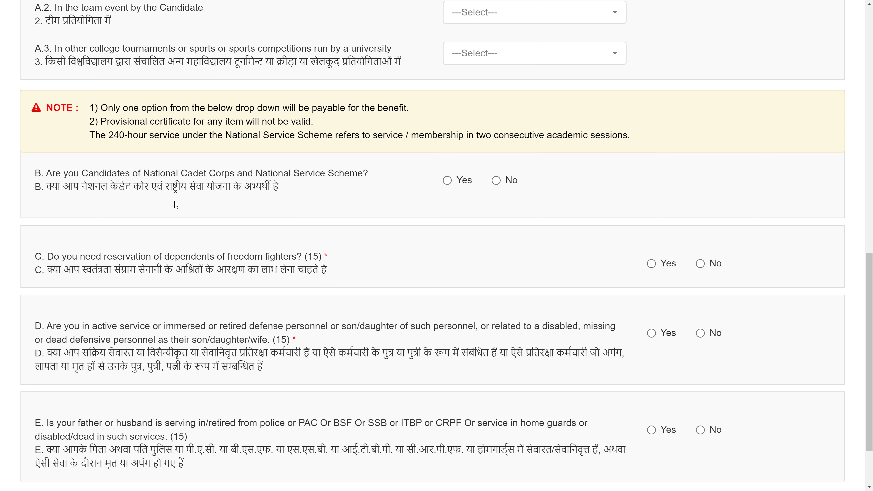
left_click_drag(94, 107, 653, 136)
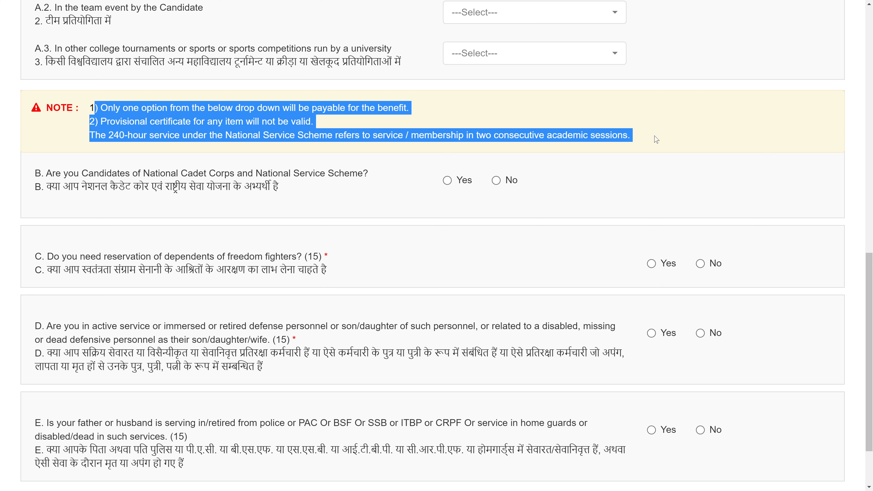
left_click(649, 137)
Answer Yes to question B on being a National Cadet Corps and National Service Scheme candidate.
left_click_drag(82, 173, 254, 179)
left_click(220, 206)
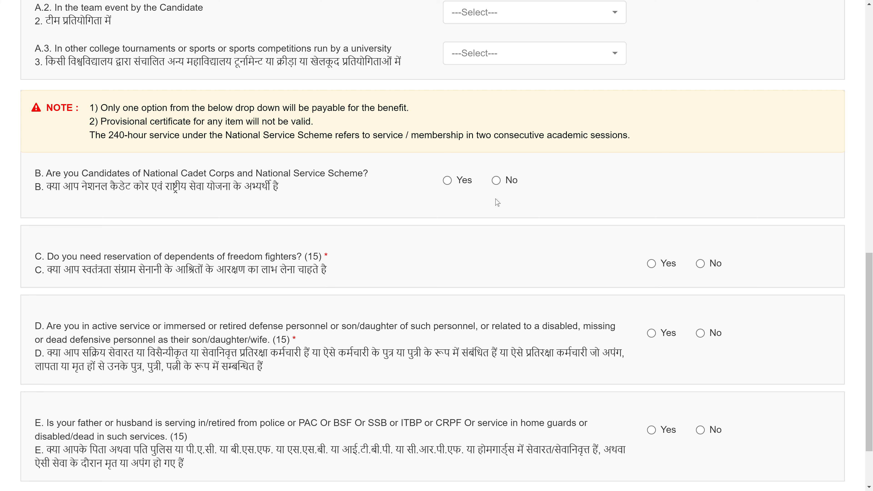
left_click(447, 180)
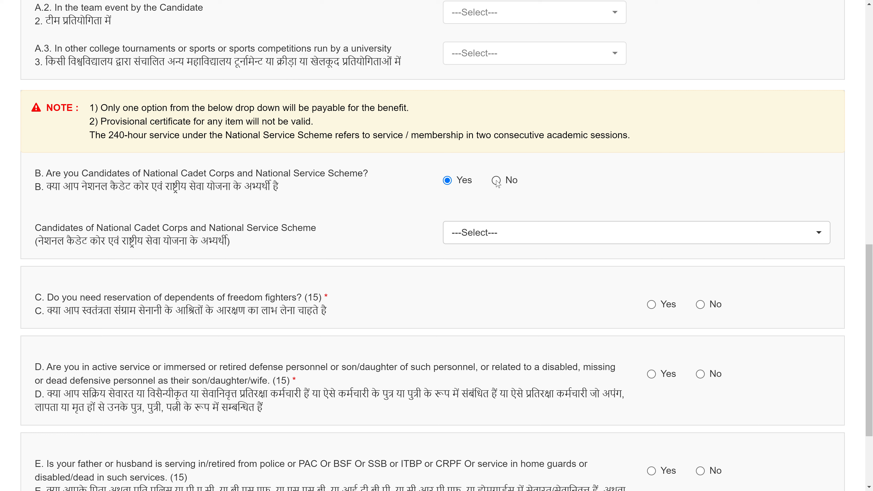
left_click_drag(73, 235, 320, 241)
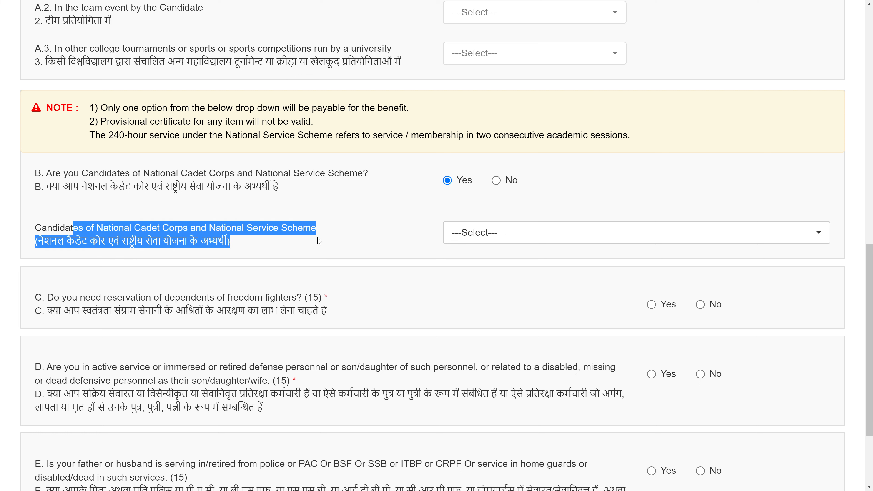
Check the National Cadet Corps and National Service Scheme certificate options and change the answer to question B to No.
left_click(551, 234)
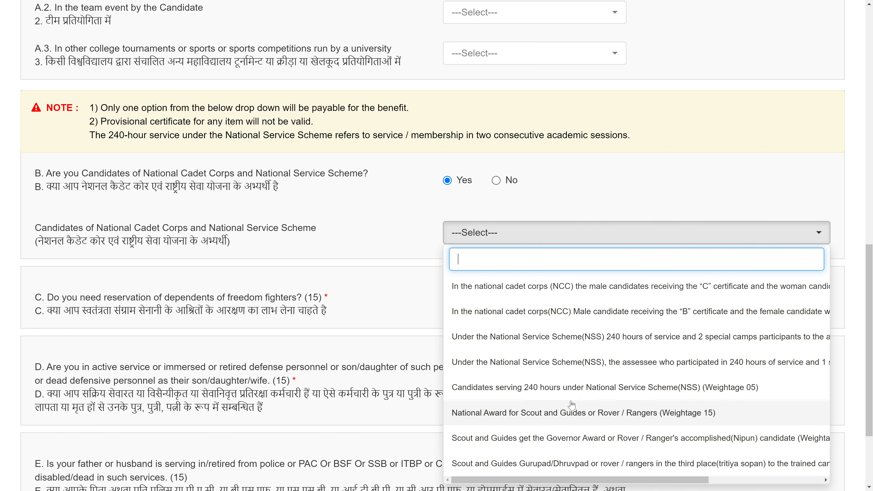
scroll(525, 379, "down", 3)
scroll(524, 419, "up", 7)
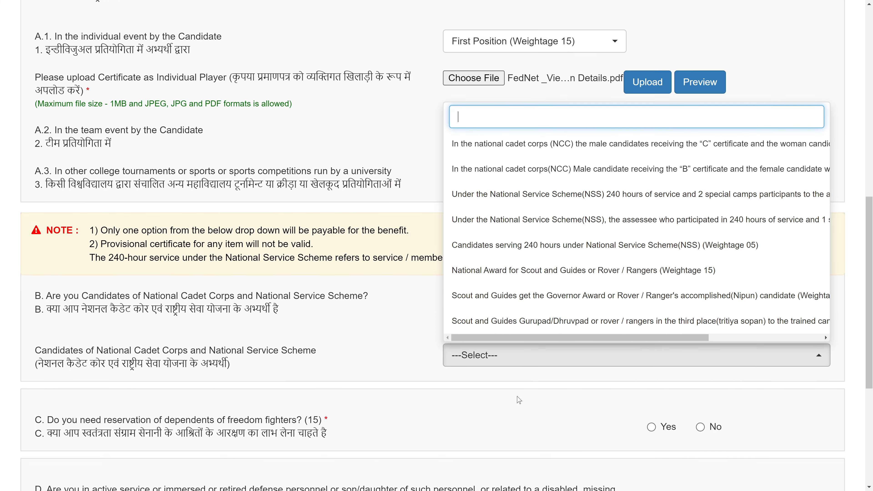
scroll(527, 375, "up", 2)
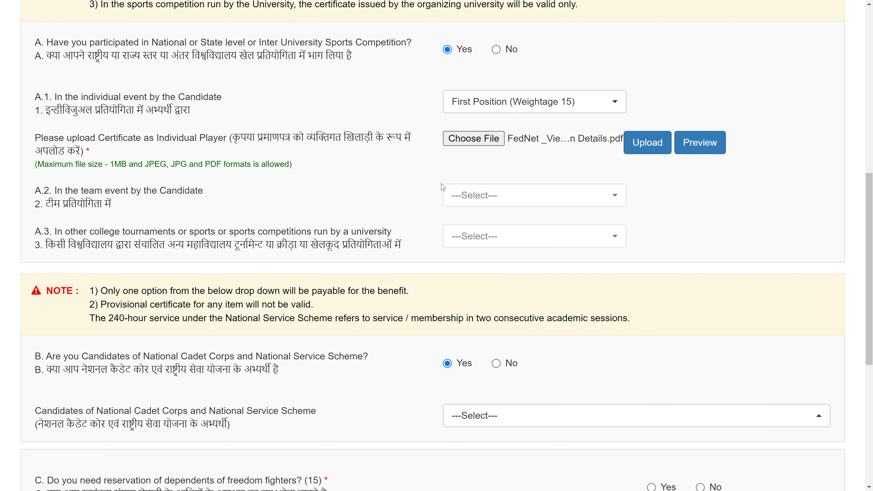
scroll(431, 320, "down", 3)
left_click(496, 243)
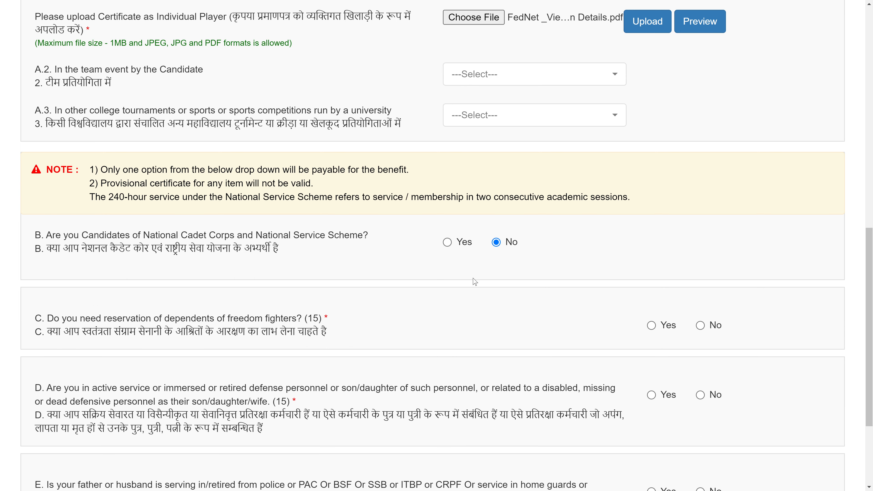
Answer No to question C on reservation for dependents of freedom fighters.
scroll(372, 299, "down", 4)
left_click_drag(47, 179, 215, 182)
left_click(163, 202)
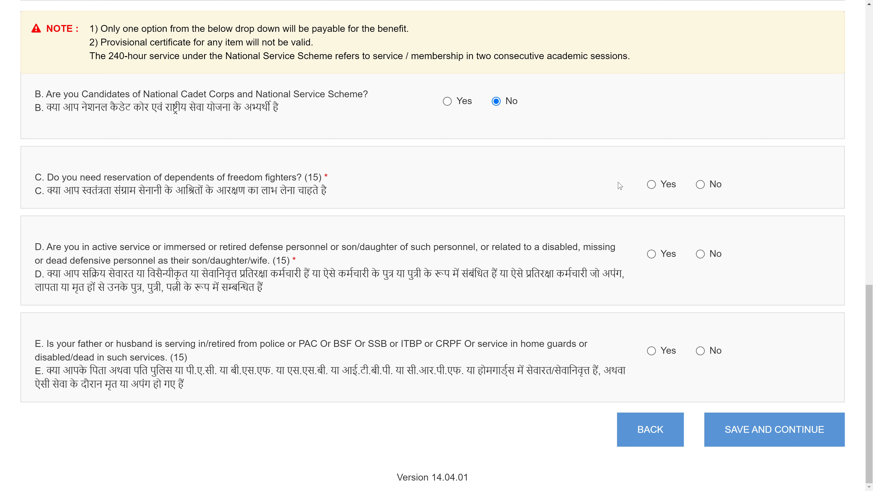
left_click_drag(177, 196, 265, 193)
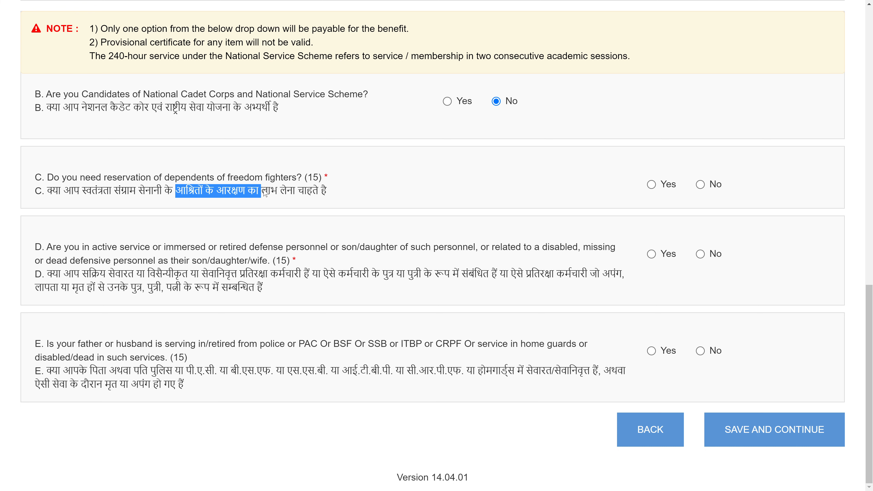
left_click(265, 193)
left_click(700, 184)
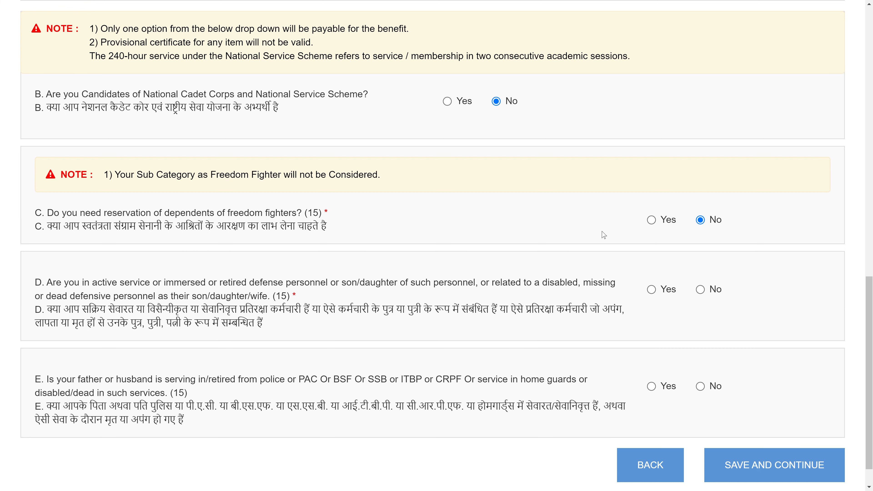
Answer No to question D on active, retired or disabled defense personnel and their family.
scroll(436, 255, "down", 2)
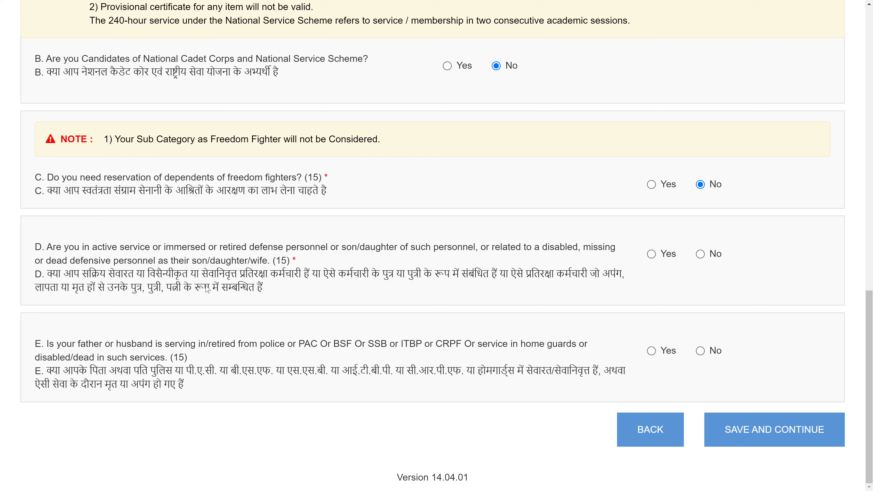
left_click(700, 254)
scroll(612, 358, "down", 1)
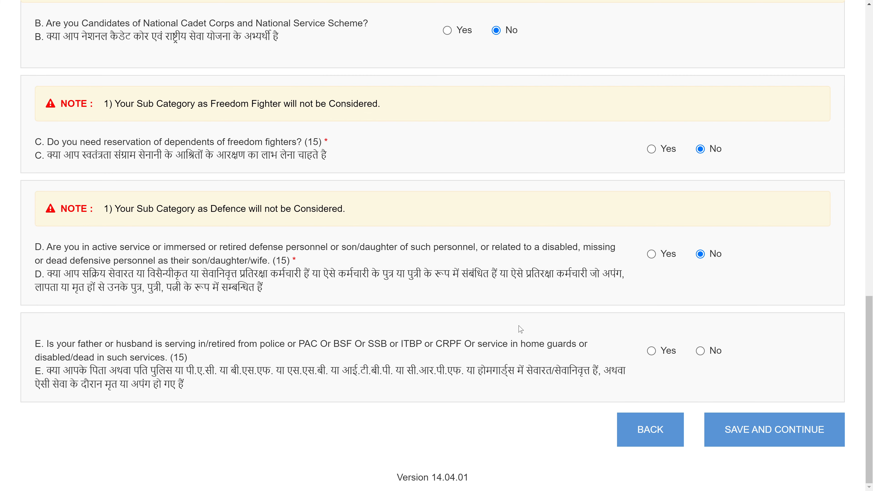
left_click(652, 254)
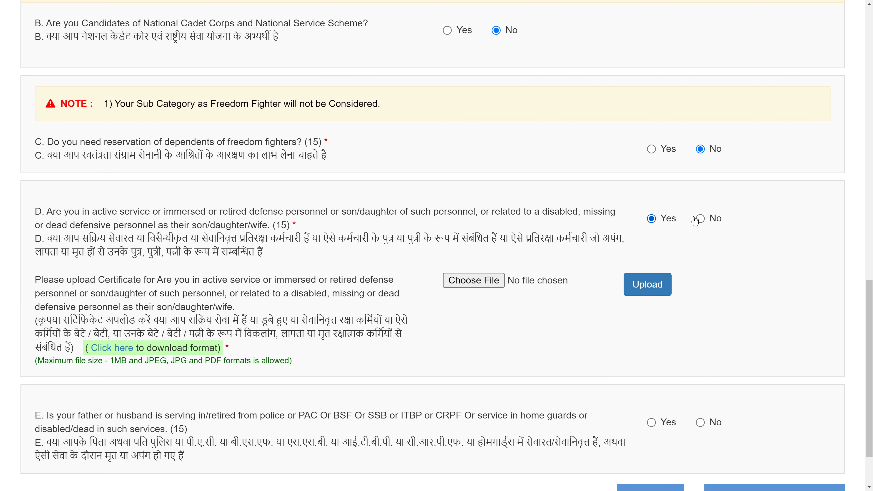
left_click(702, 220)
Answer No to question E on a father or husband serving in or retired from police, PAC, BSF or similar services.
left_click_drag(84, 359, 527, 370)
left_click(582, 372)
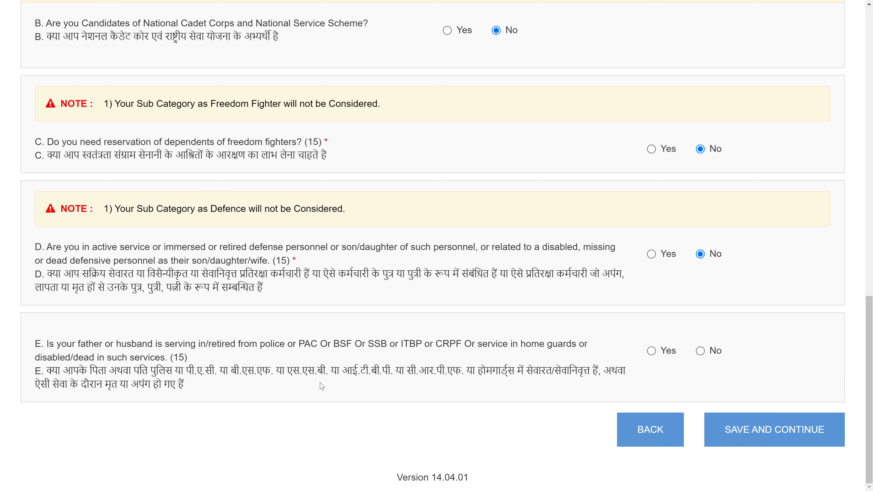
left_click_drag(52, 347, 104, 345)
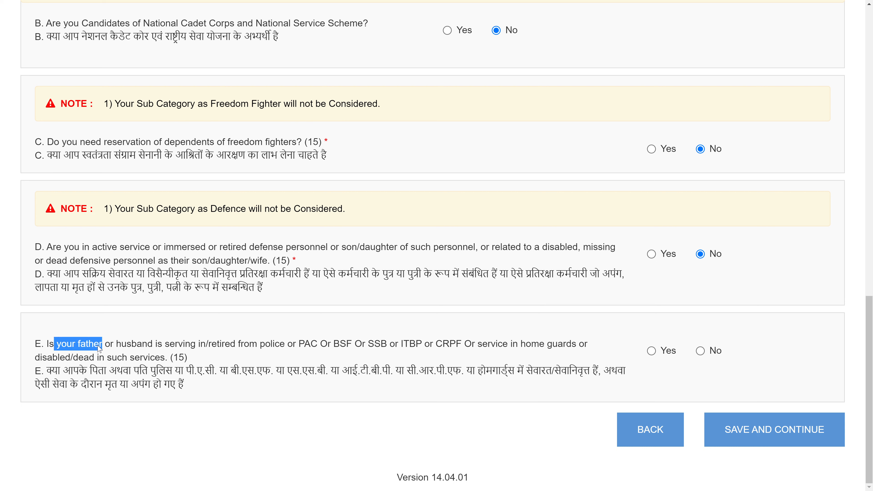
left_click(108, 373)
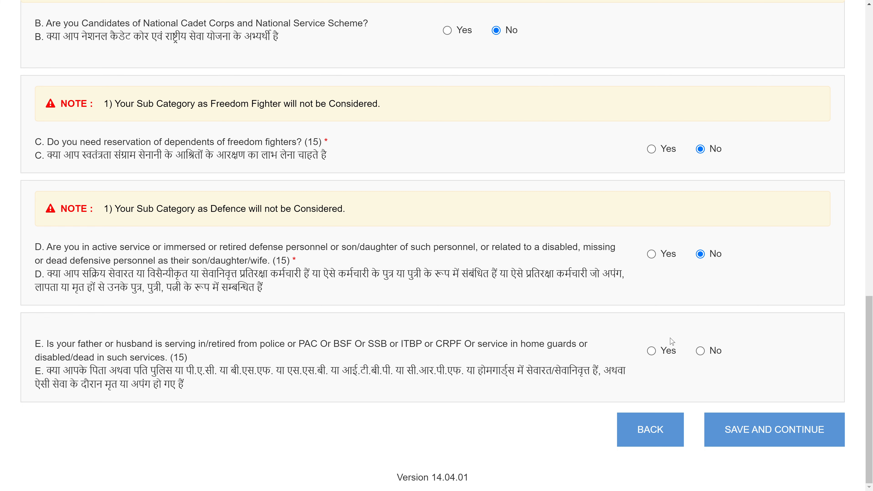
left_click(651, 350)
scroll(506, 303, "down", 2)
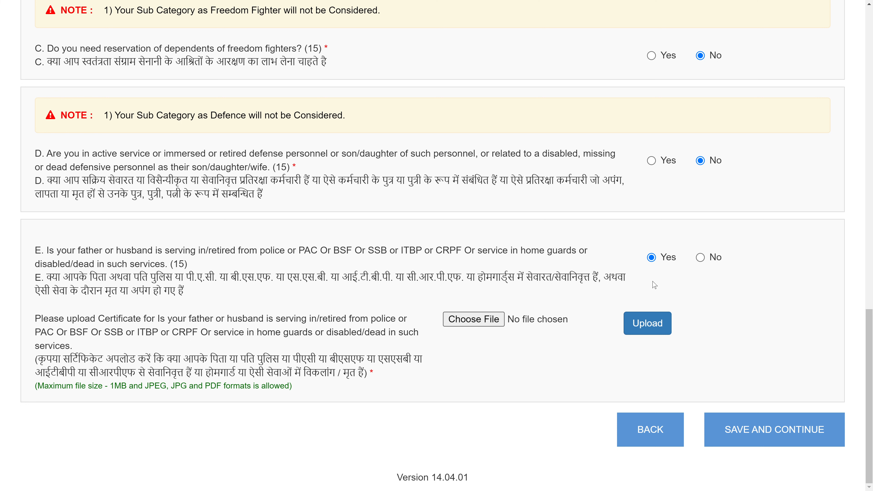
left_click(701, 258)
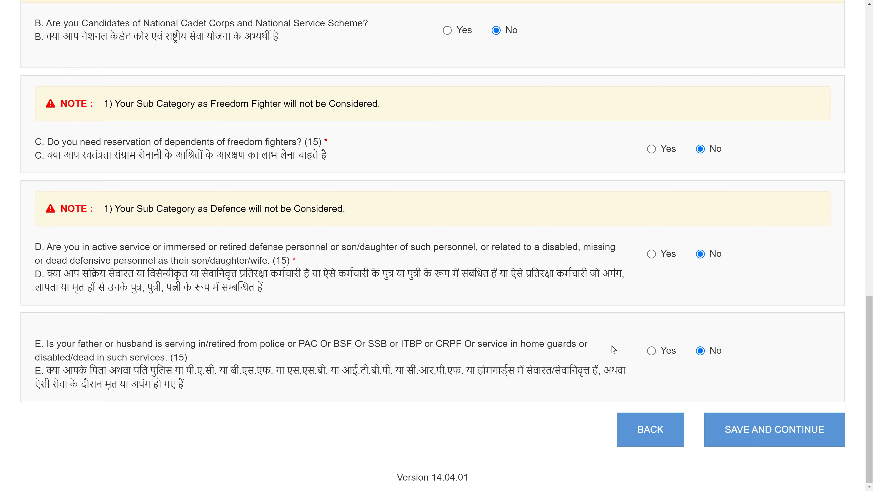
Check the weightage answers, save them and continue to the preferences and payment section.
scroll(511, 385, "up", 10)
scroll(511, 385, "down", 10)
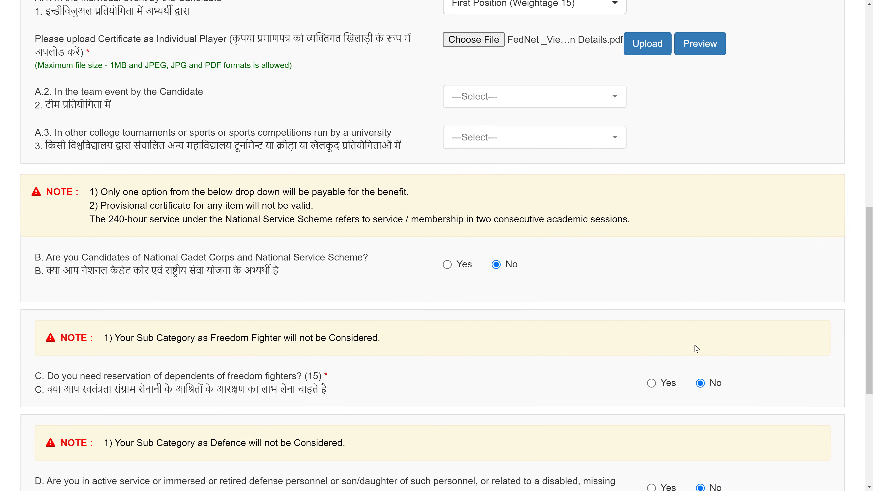
left_click(772, 430)
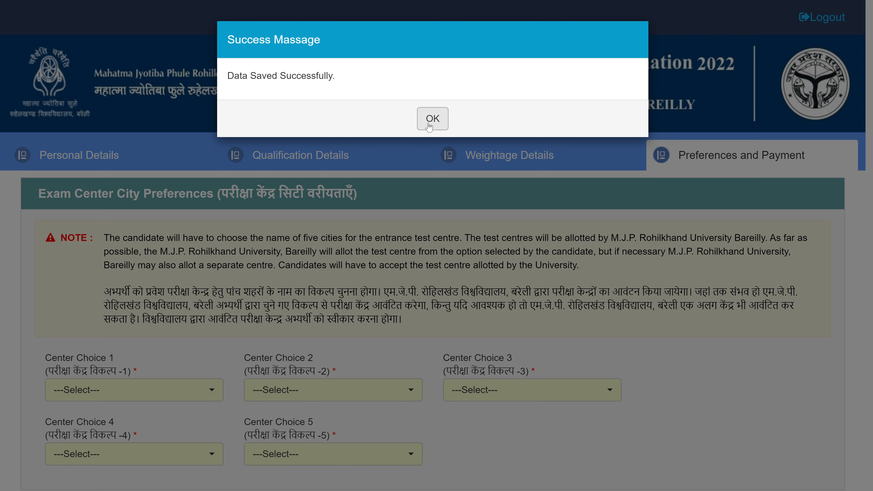
left_click(432, 119)
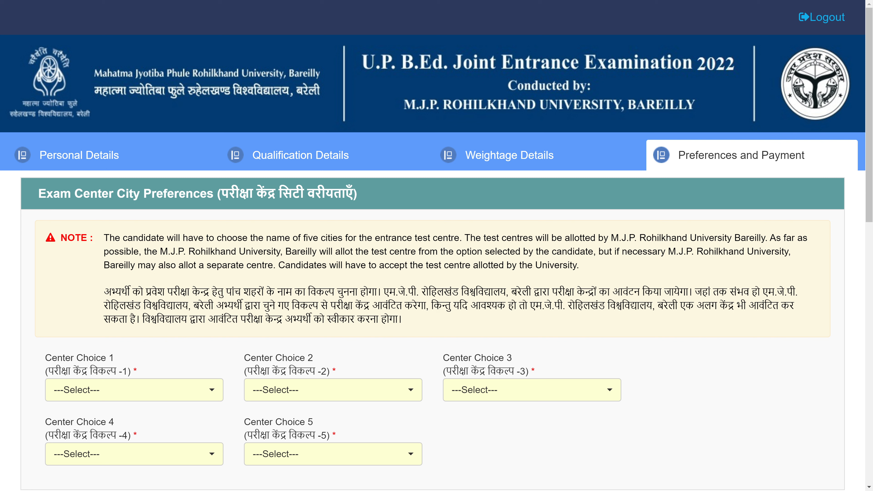
Set Center Choice 1 to Agra in the exam center city preferences.
left_click_drag(39, 193, 254, 195)
left_click(220, 227)
scroll(128, 178, "down", 5)
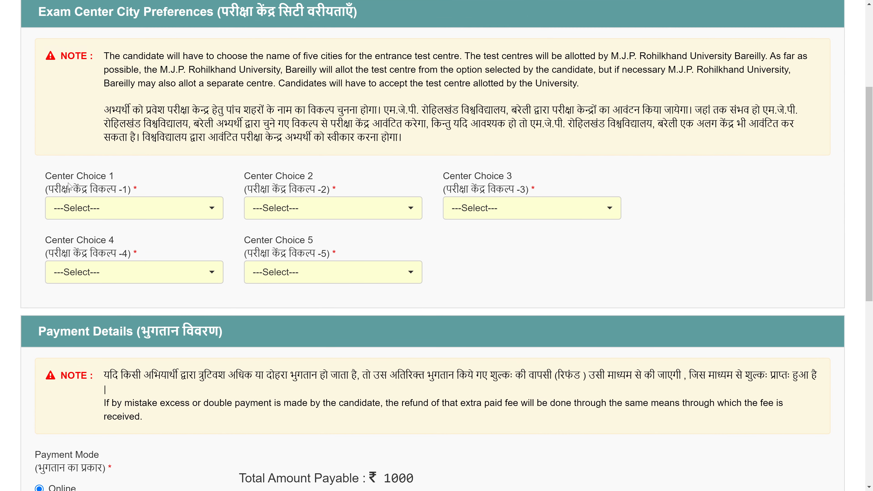
left_click_drag(44, 176, 128, 177)
left_click(110, 207)
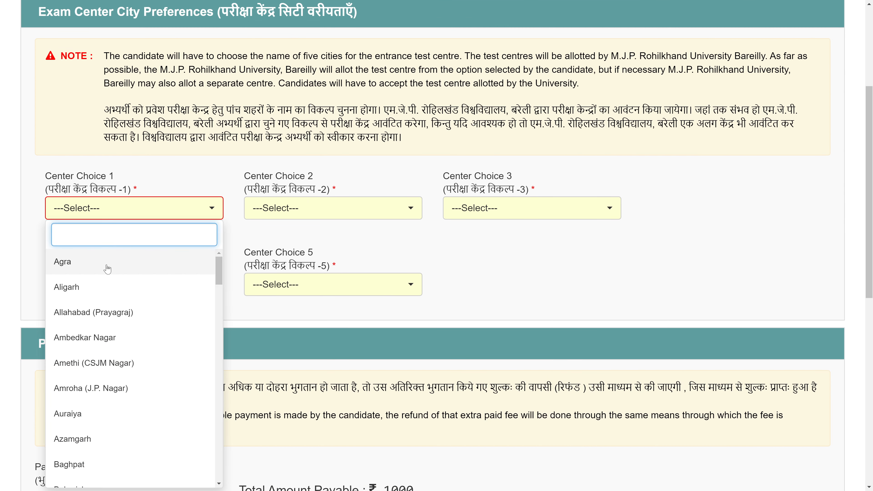
left_click(109, 271)
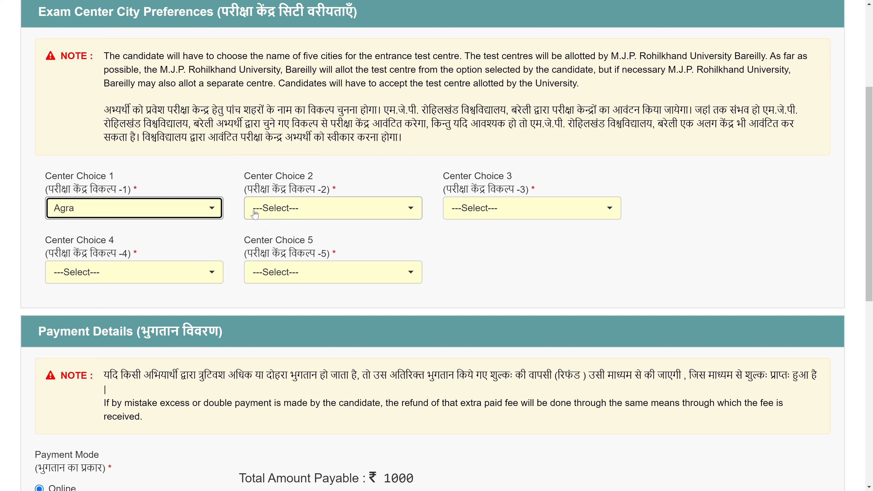
Set Center Choices 2 to 5 to Aligarh, Allahabad (Prayagraj), Azamgarh and Ambedkar Nagar.
left_click(297, 218)
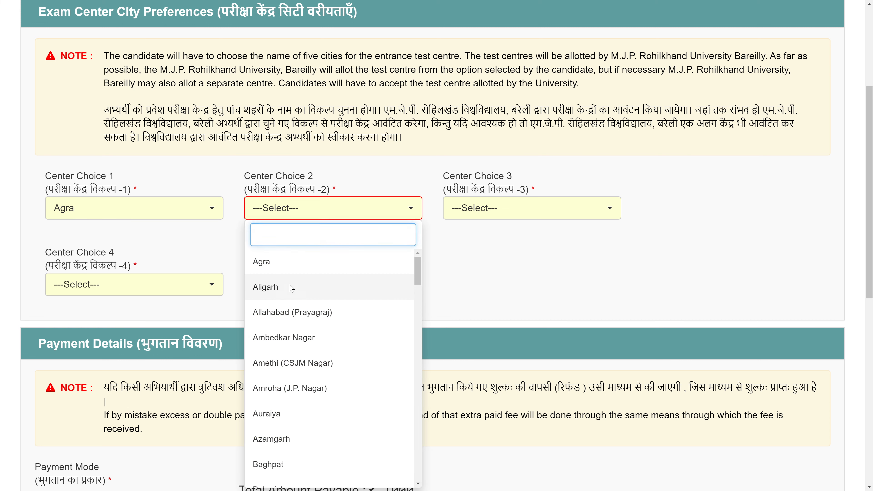
left_click(285, 279)
left_click(495, 208)
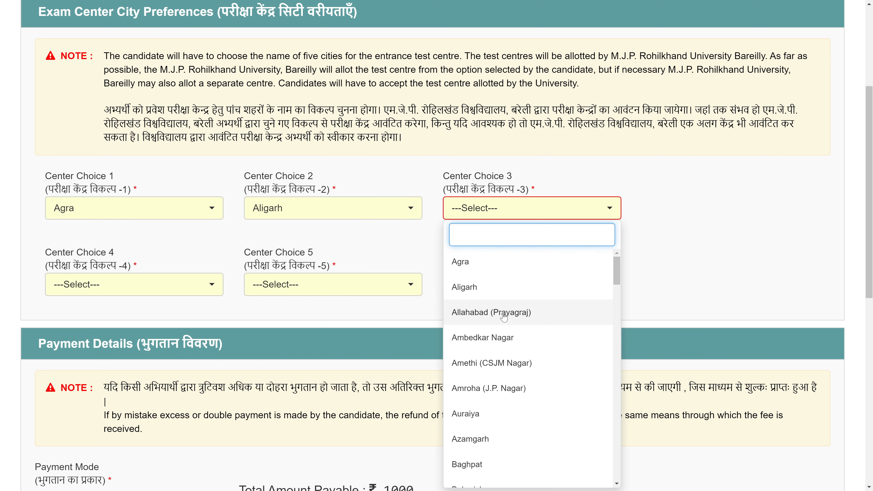
left_click(519, 314)
left_click(102, 279)
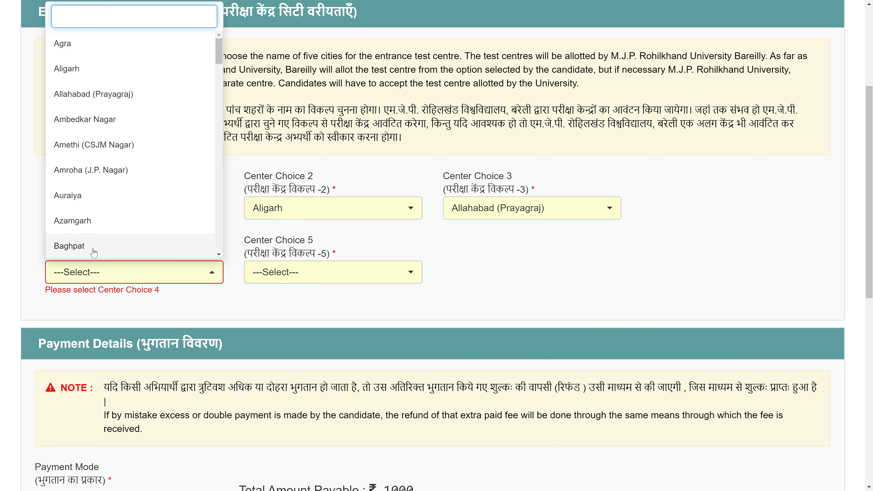
left_click(99, 222)
left_click(319, 276)
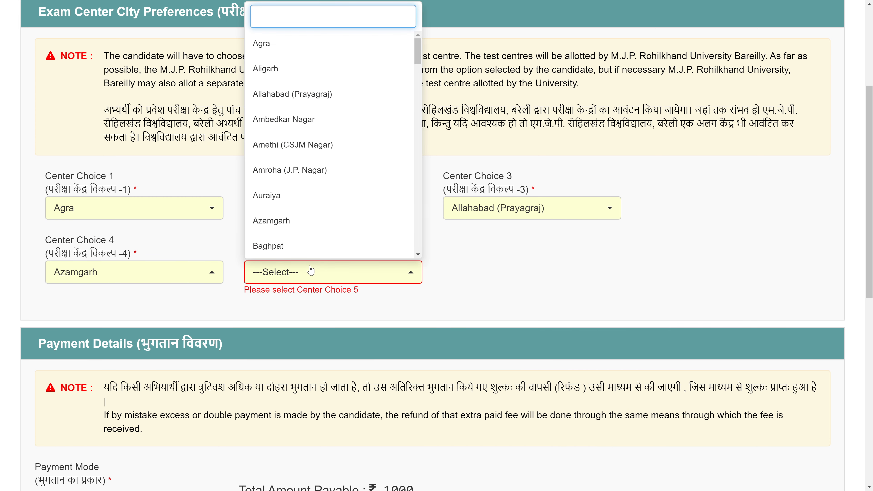
left_click(307, 127)
Review the payment details, including the refund note, payment mode and total amount payable.
scroll(232, 301, "down", 2)
scroll(232, 302, "down", 2)
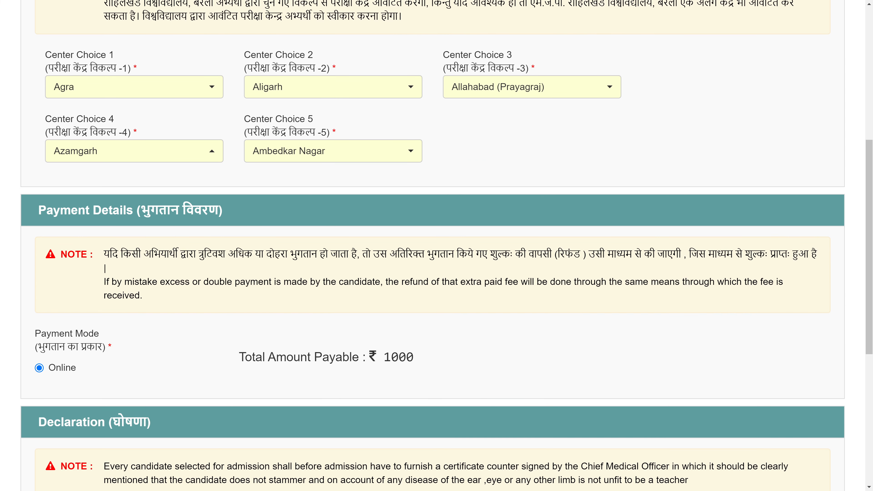
scroll(170, 284, "down", 2)
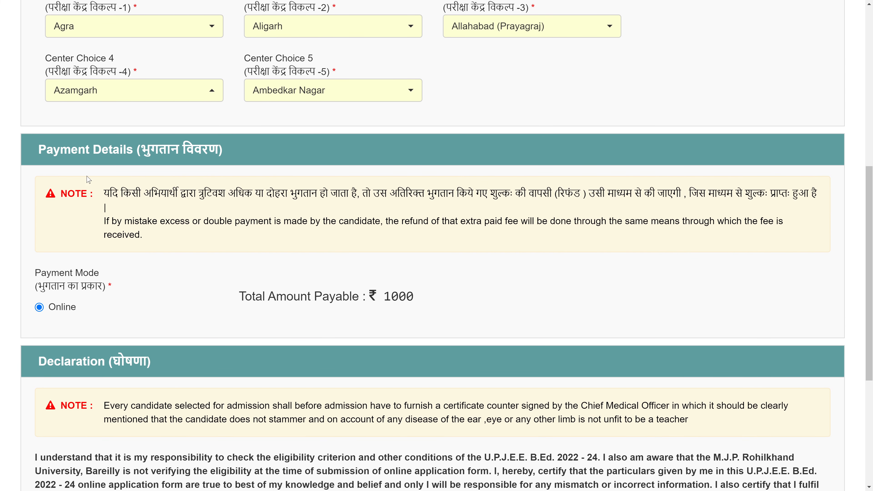
scroll(150, 247, "down", 2)
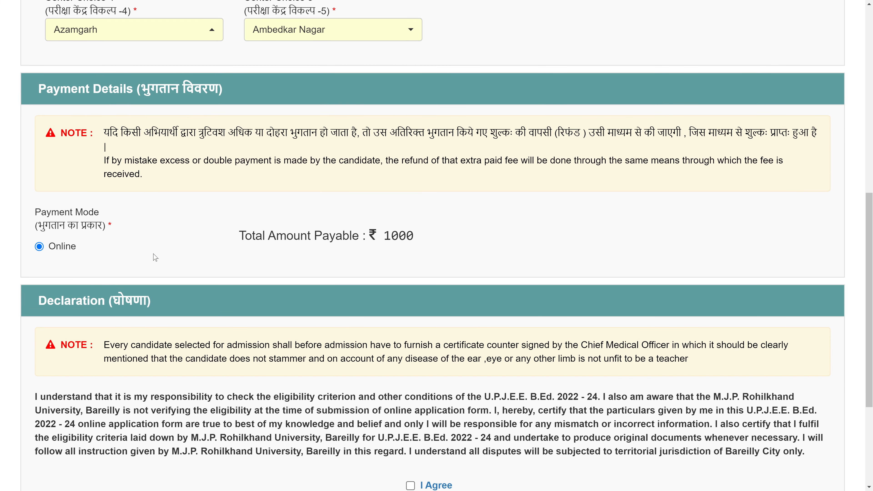
left_click_drag(35, 212, 117, 230)
left_click(146, 246)
double_click(399, 236)
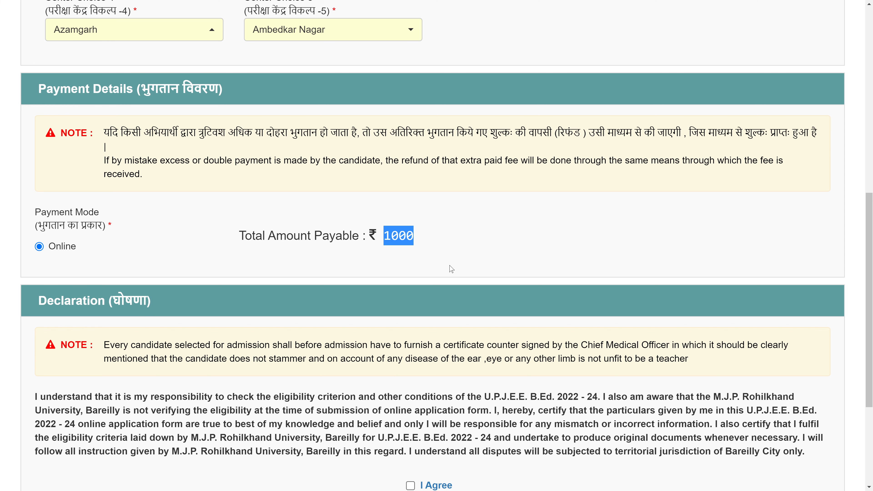
Agree to the declaration, enter the captcha code shown in the image and submit the application form.
scroll(451, 270, "down", 5)
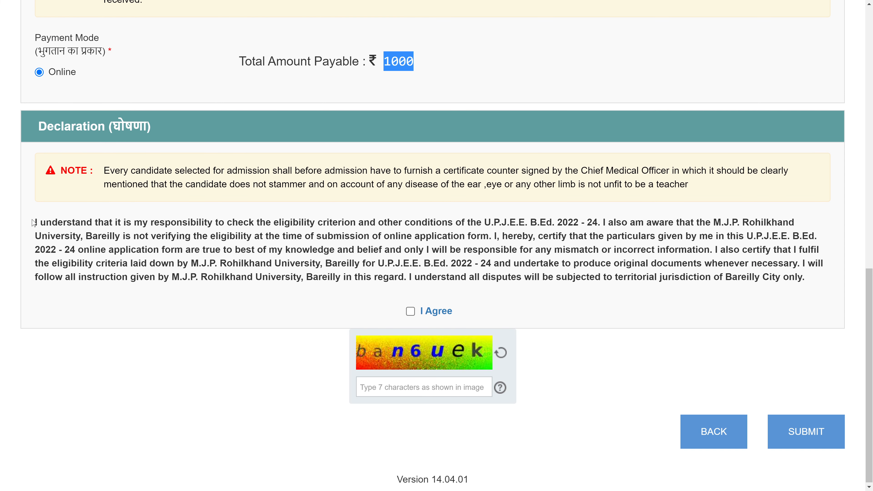
left_click_drag(35, 223, 271, 277)
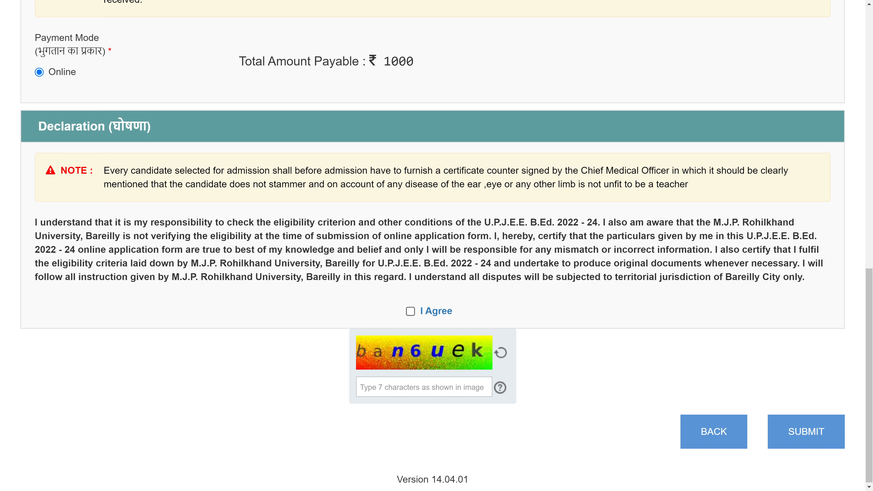
left_click(410, 312)
type("ban")
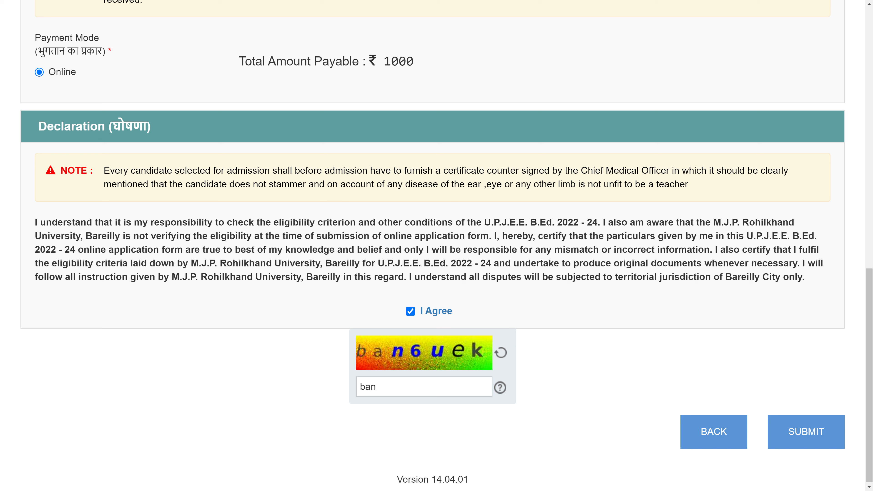
type("6uek")
left_click(795, 431)
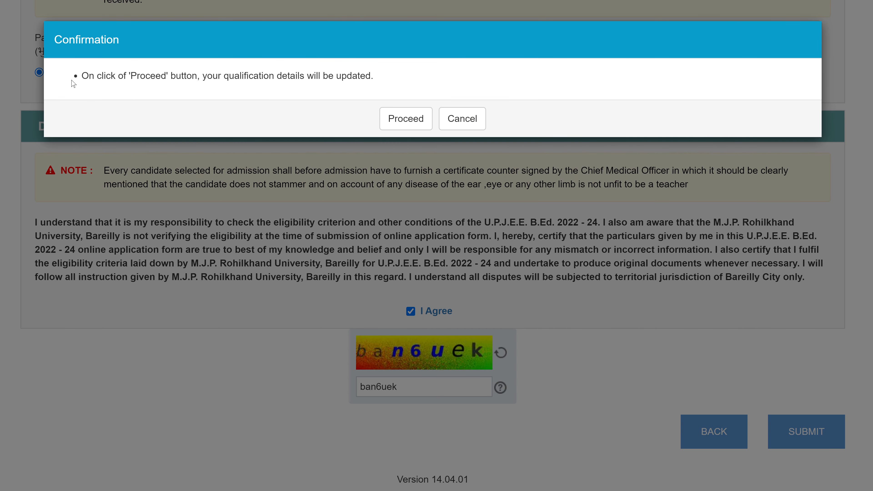
Read the confirmation message about updating the qualification details and proceed to the payment page.
left_click_drag(80, 76, 167, 77)
left_click(175, 88)
double_click(148, 77)
left_click_drag(147, 76, 282, 86)
double_click(211, 77)
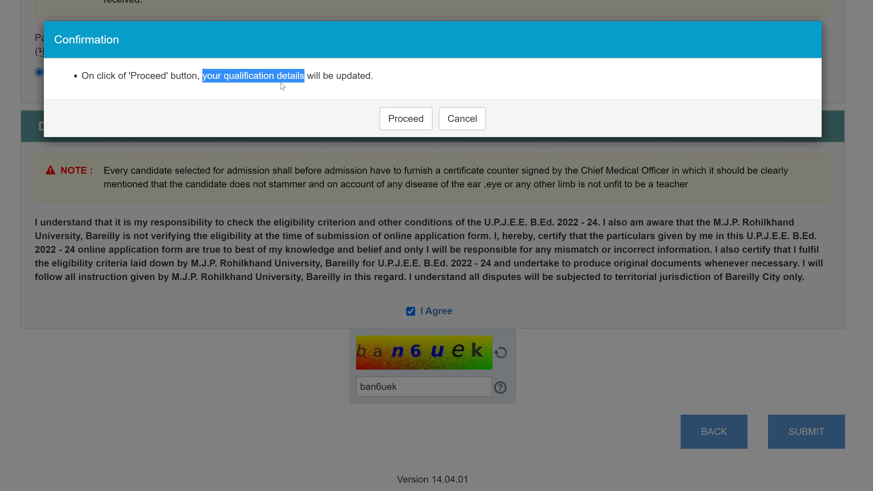
left_click(364, 77)
left_click_drag(370, 76, 278, 77)
left_click(282, 78)
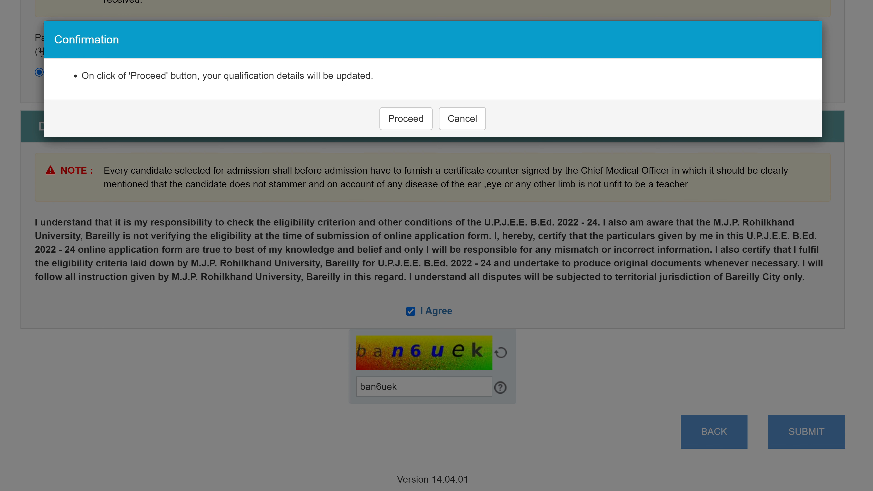
left_click(407, 120)
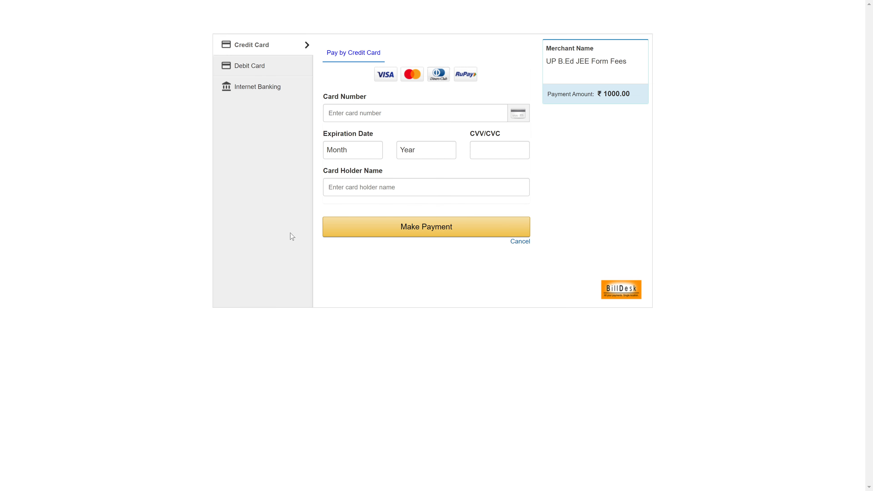
Compare the Credit Card, Debit Card and Internet Banking payment options for the form fee.
left_click(246, 70)
left_click(261, 47)
left_click(259, 70)
left_click(259, 85)
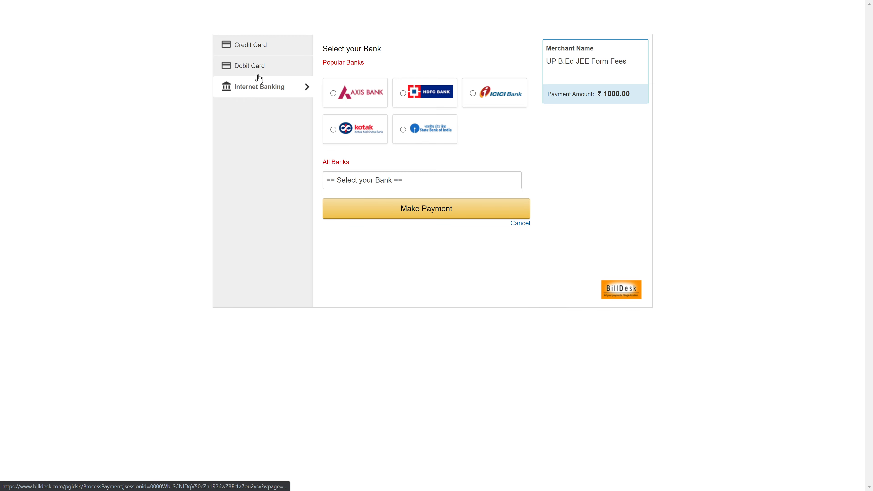
left_click(260, 68)
left_click(261, 42)
left_click(259, 67)
left_click(259, 86)
left_click(260, 42)
left_click(268, 71)
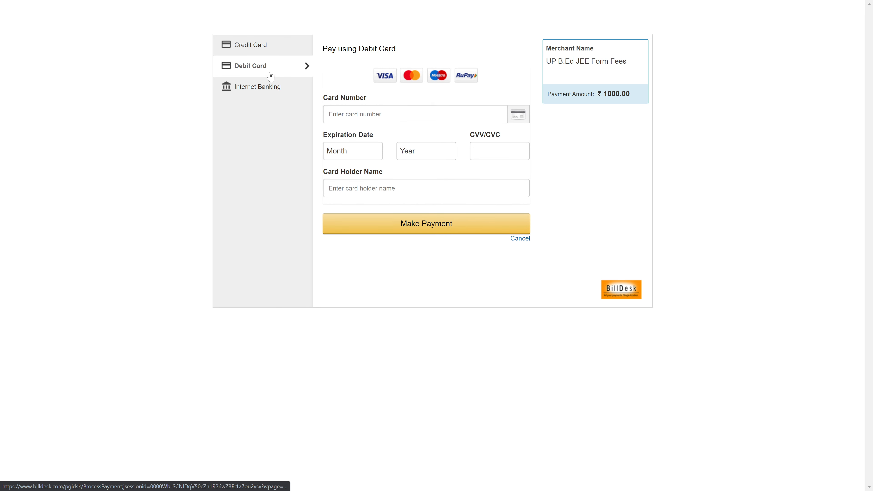